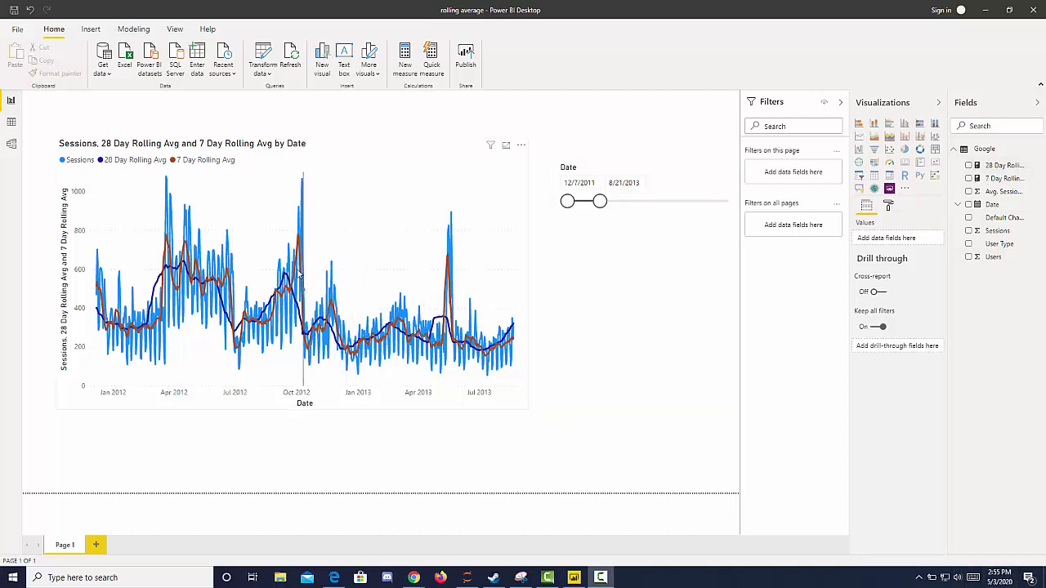
# Open the existing 28 Day Rolling Avg measure to view its DAX formula
pyautogui.moveTo(298, 290)
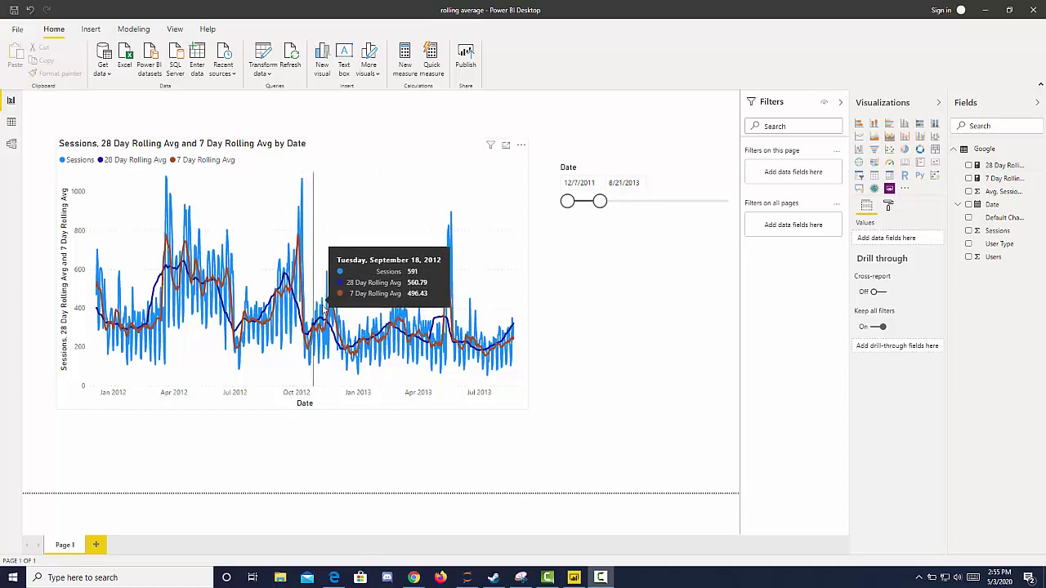
pyautogui.click(1001, 165)
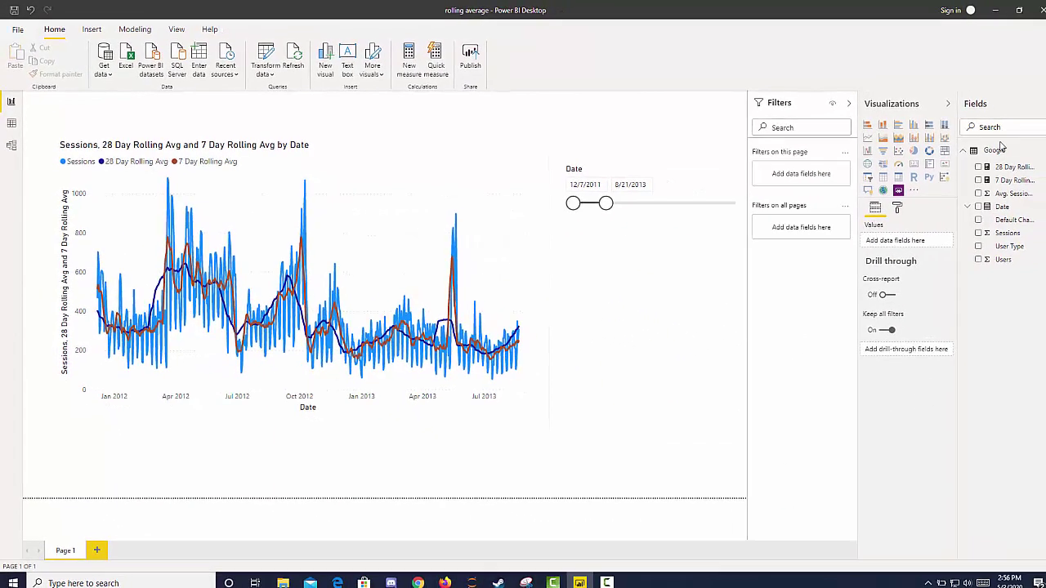
pyautogui.click(1012, 167)
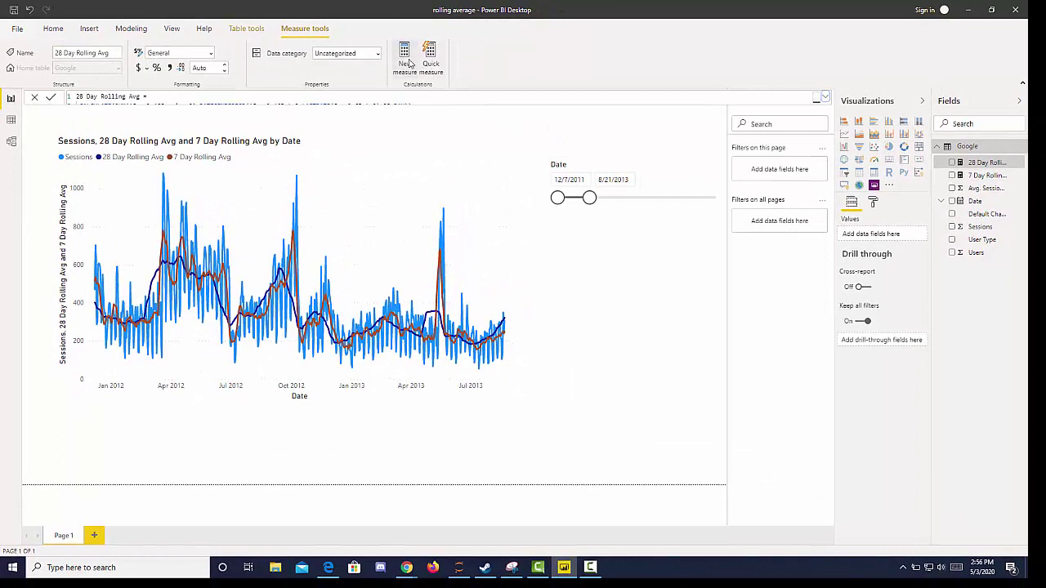
# Create a new measure '30 day Rolling Average =' and begin line 2 with 'var sum_in_period = Ca'
pyautogui.click(410, 63)
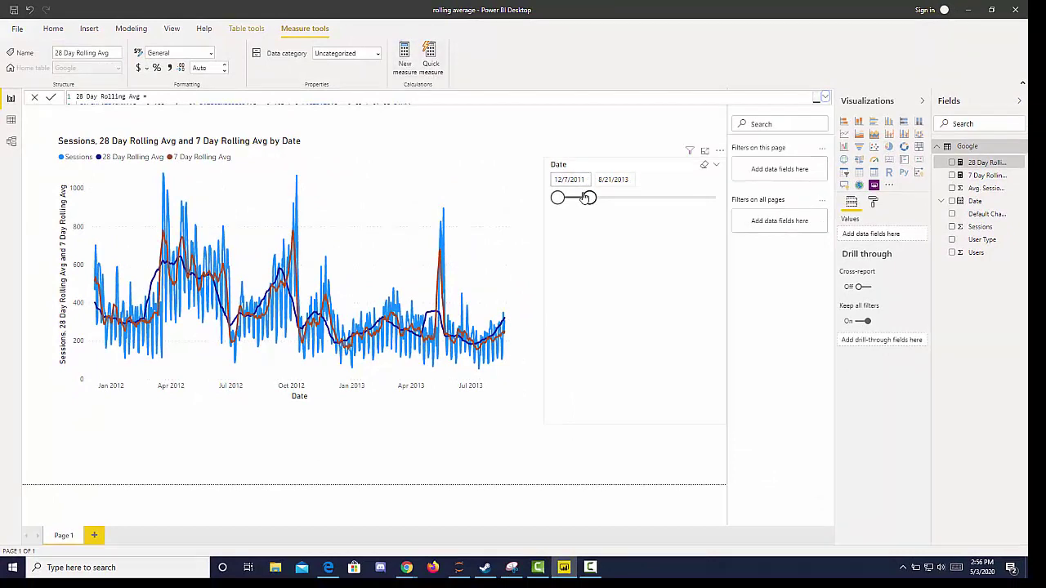
pyautogui.click(824, 97)
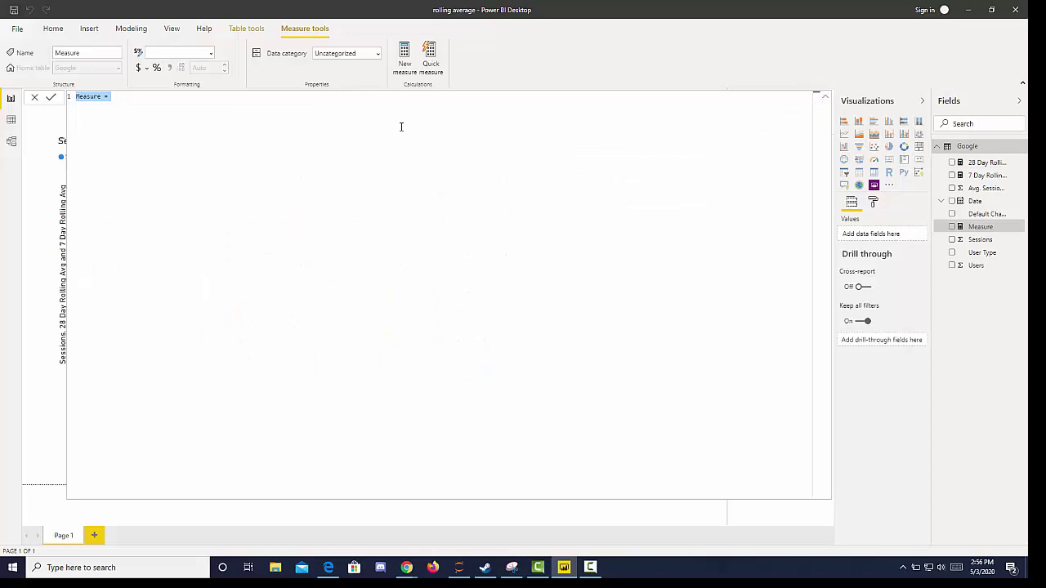
pyautogui.write('30 d')
pyautogui.write('ay Roll')
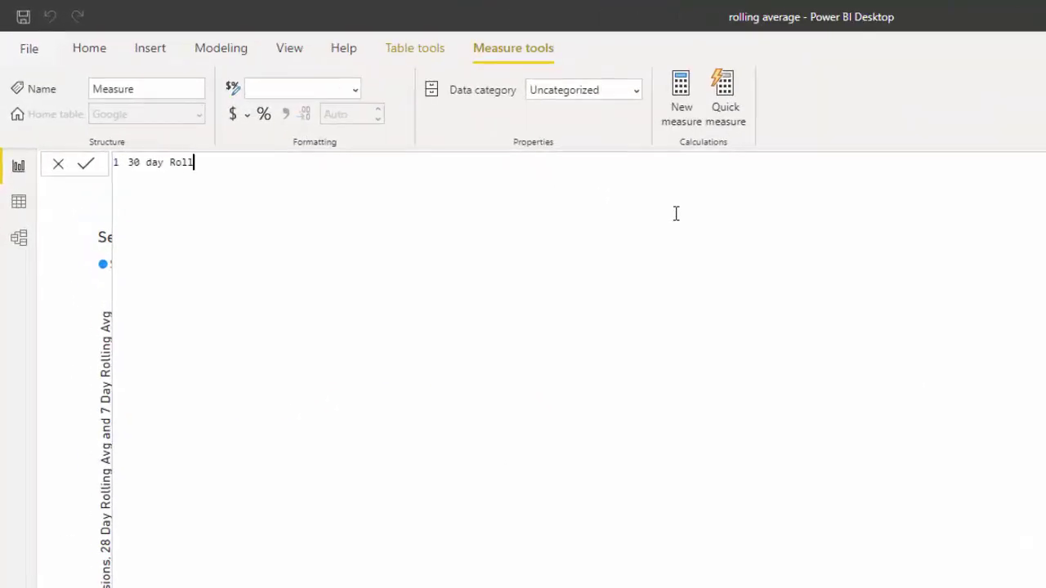
pyautogui.write('ing Average =')
pyautogui.hotkey('shift', 'Return')
pyautogui.write('var')
pyautogui.write('sum_i')
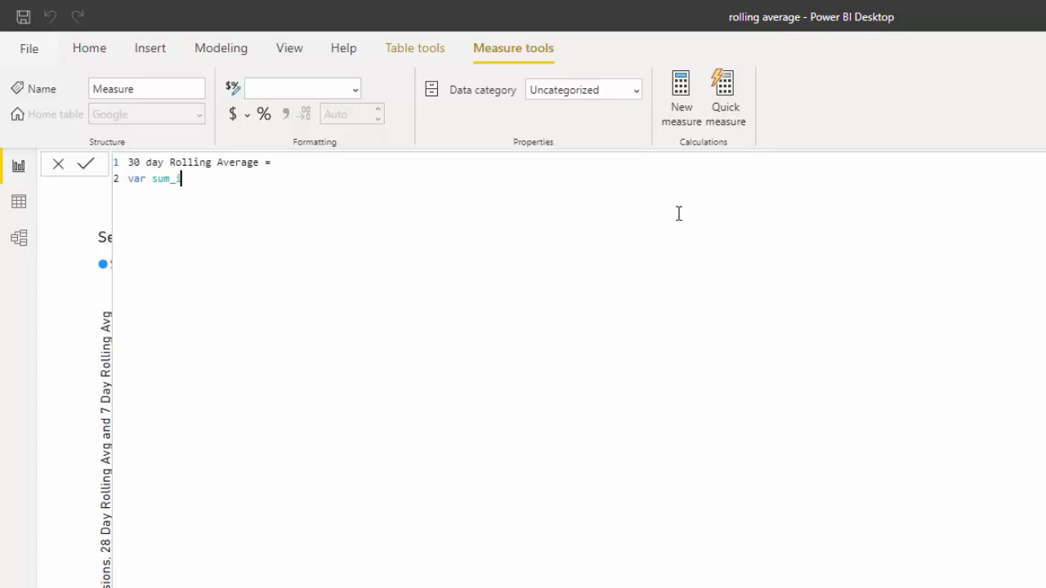
pyautogui.write('n_period = C')
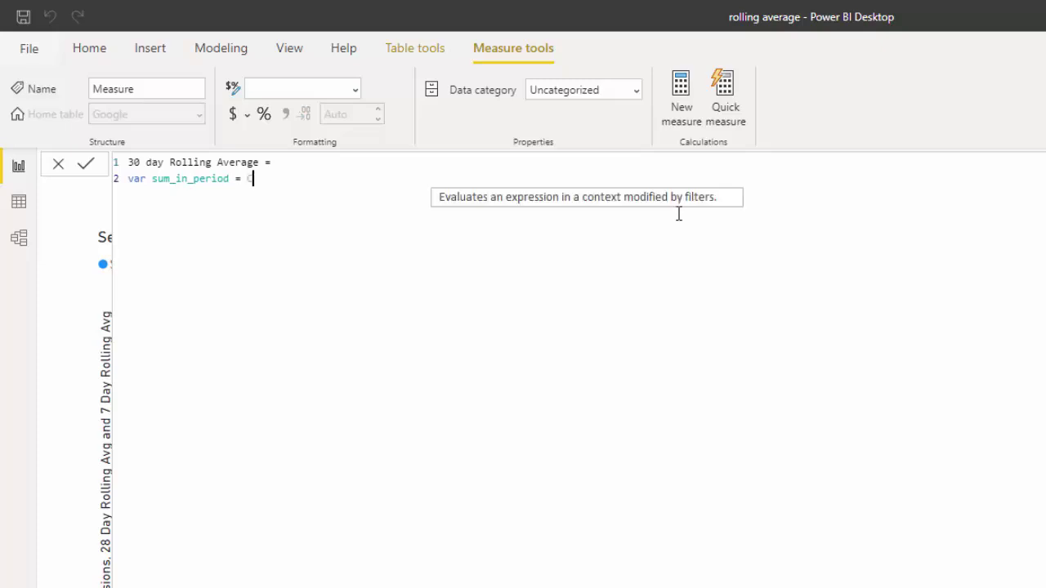
pyautogui.write('a')
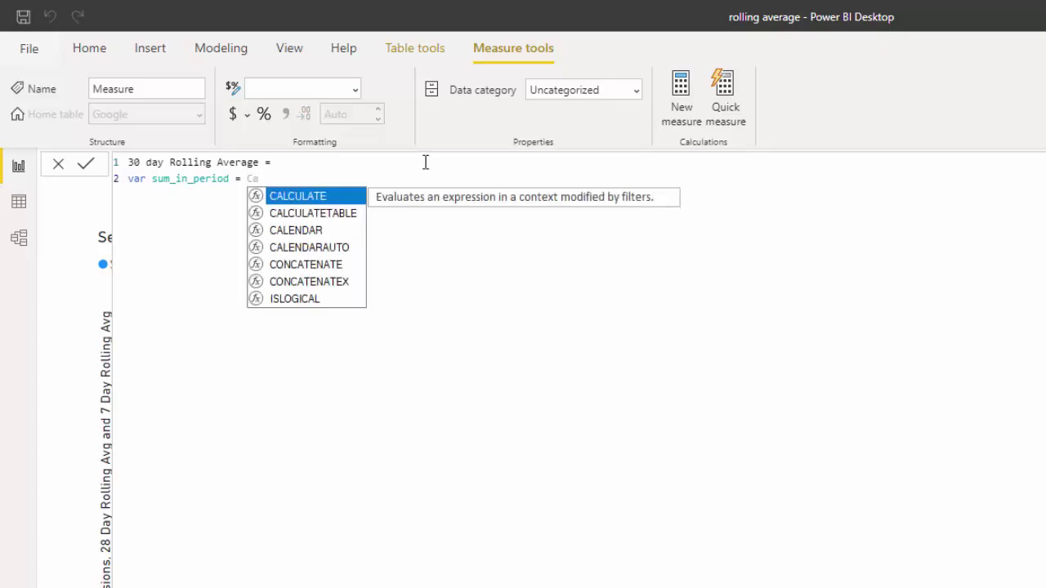
# Make sum_in_period CALCULATE the SUM of Google[Sessions], leaving CALCULATE open for a filter
pyautogui.click(344, 202)
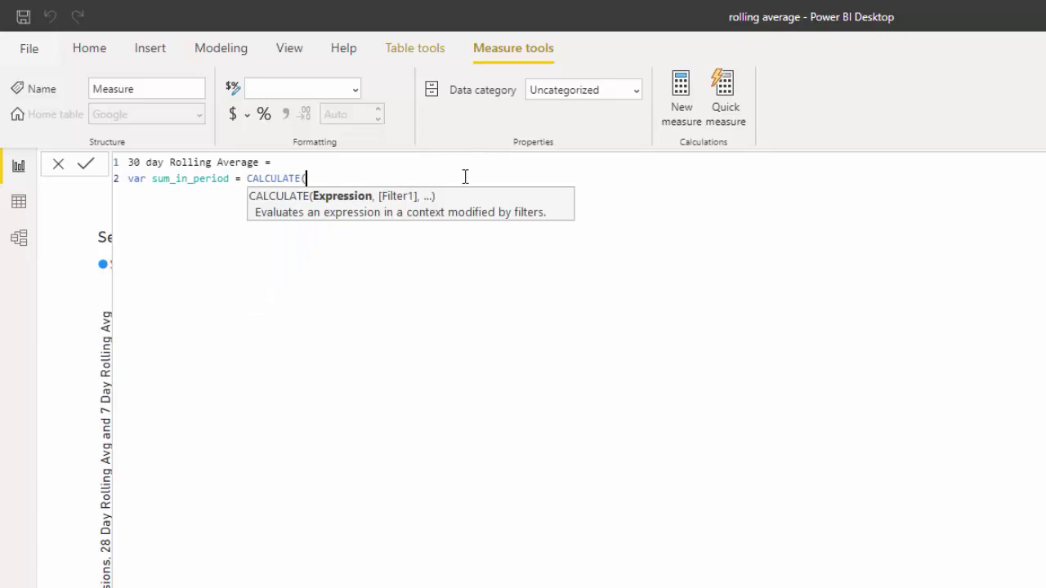
pyautogui.write('sum')
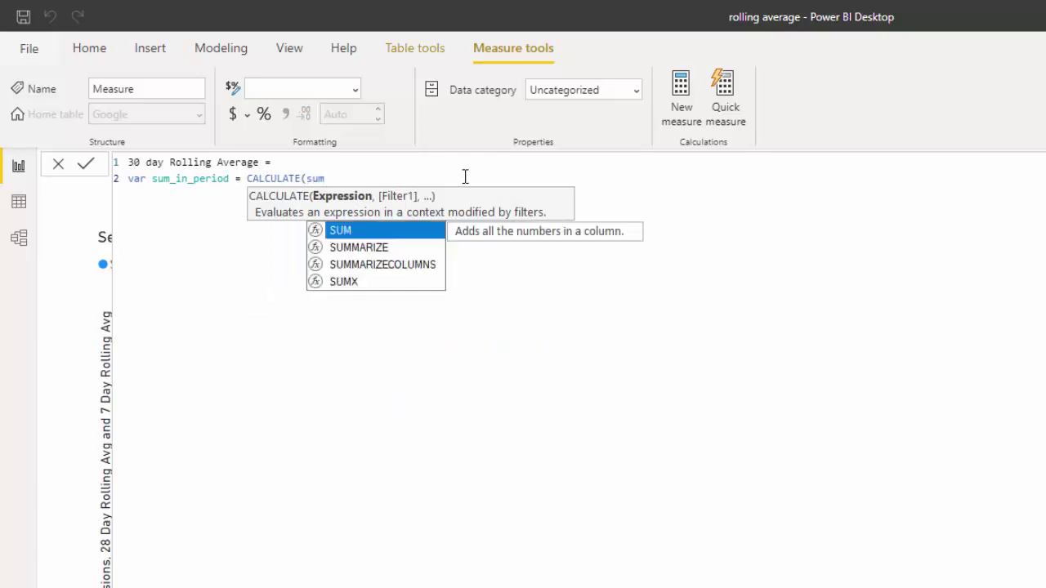
pyautogui.click(384, 232)
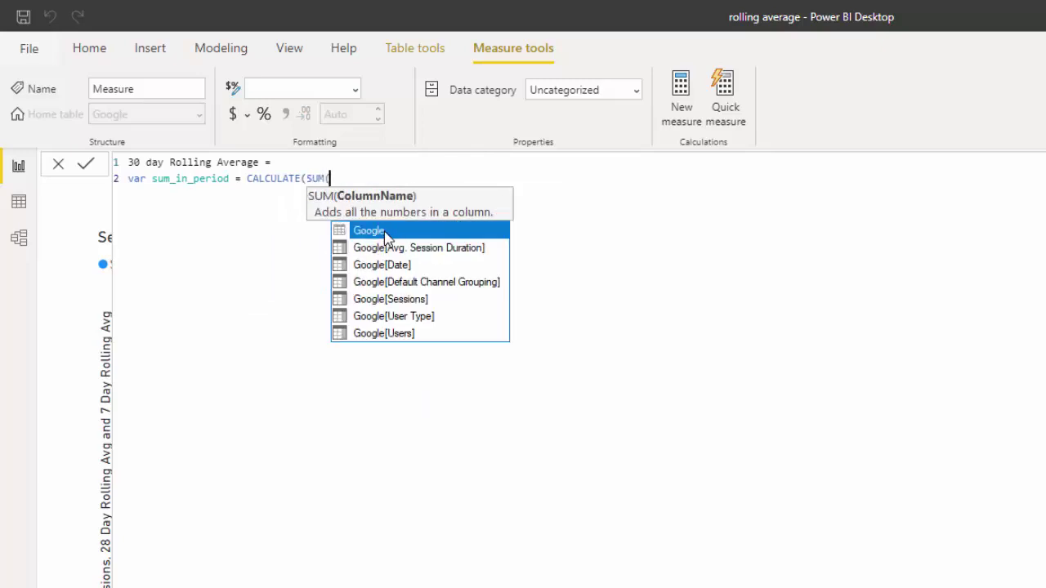
pyautogui.click(397, 300)
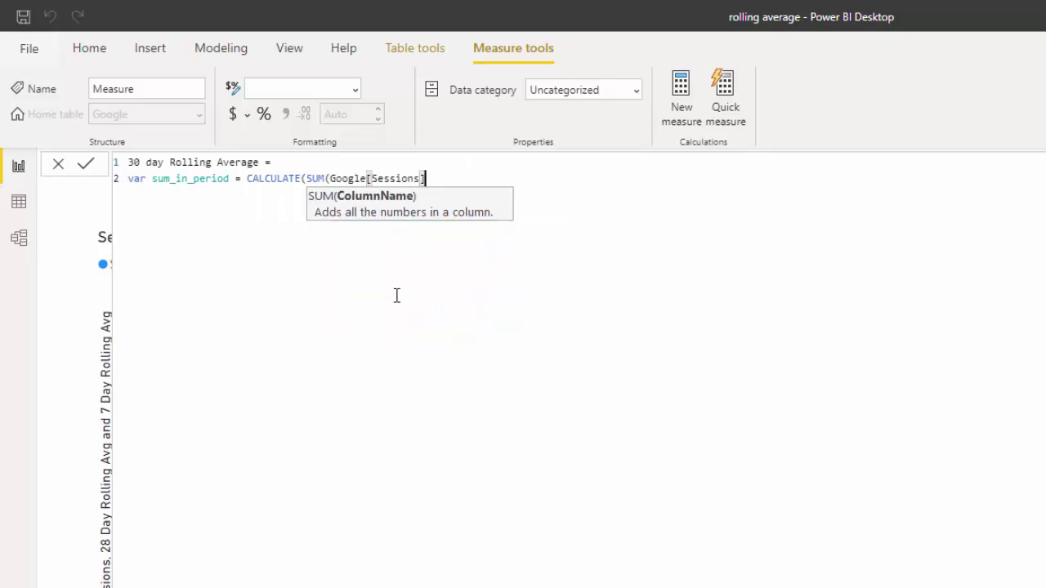
pyautogui.write(')')
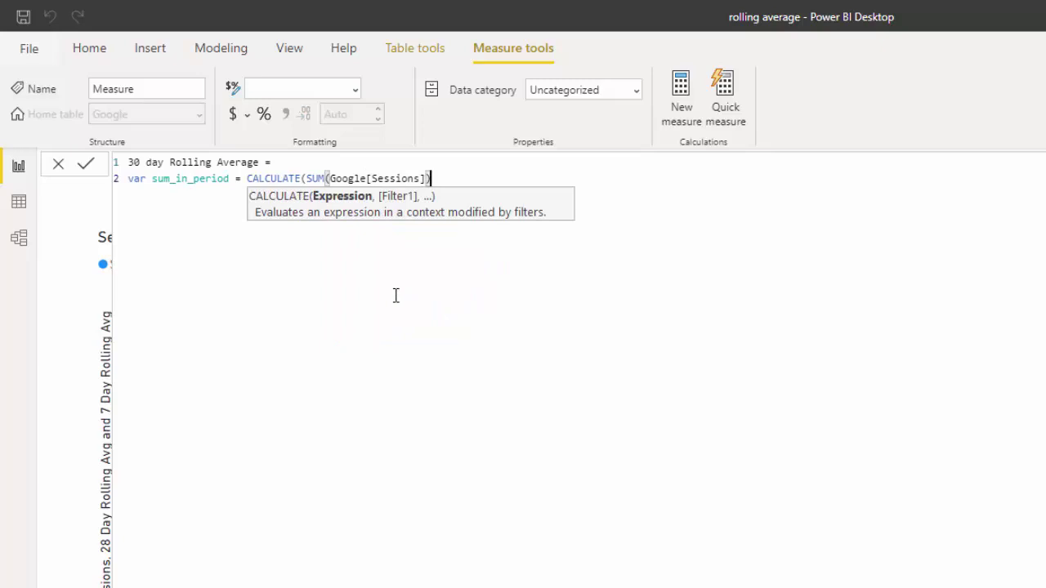
pyautogui.write(',')
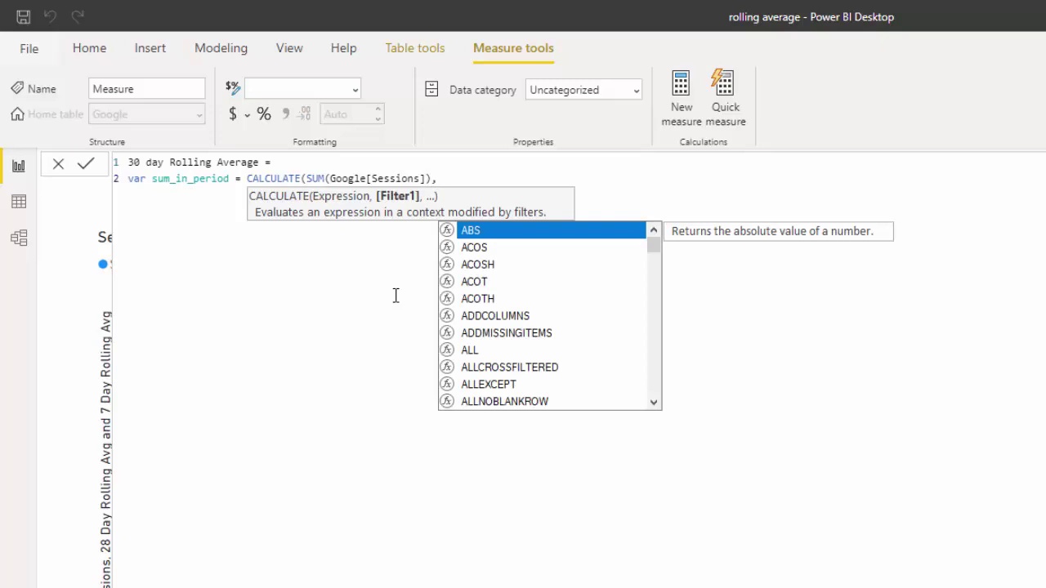
pyautogui.write('dates')
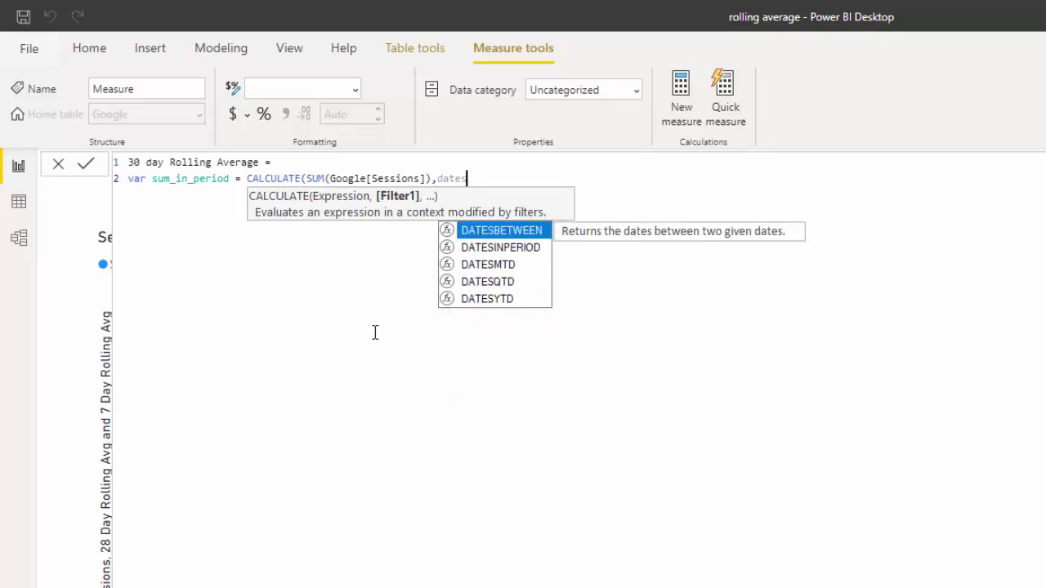
# Filter sum_in_period with DATESINPERIOD(Google[Date], LASTDATE(Google[Date]), 30, DAY)
pyautogui.click(500, 247)
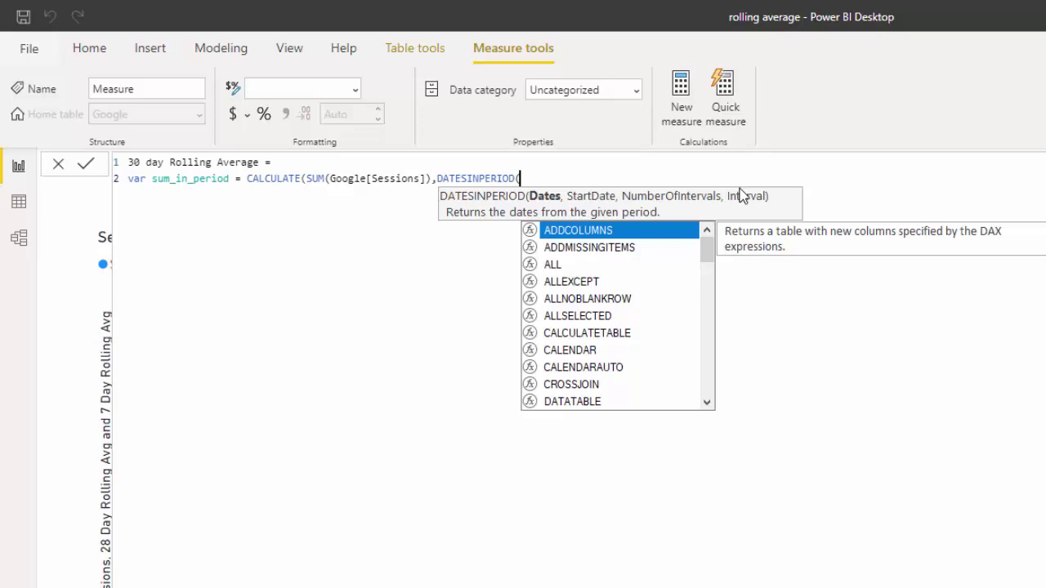
pyautogui.write('date')
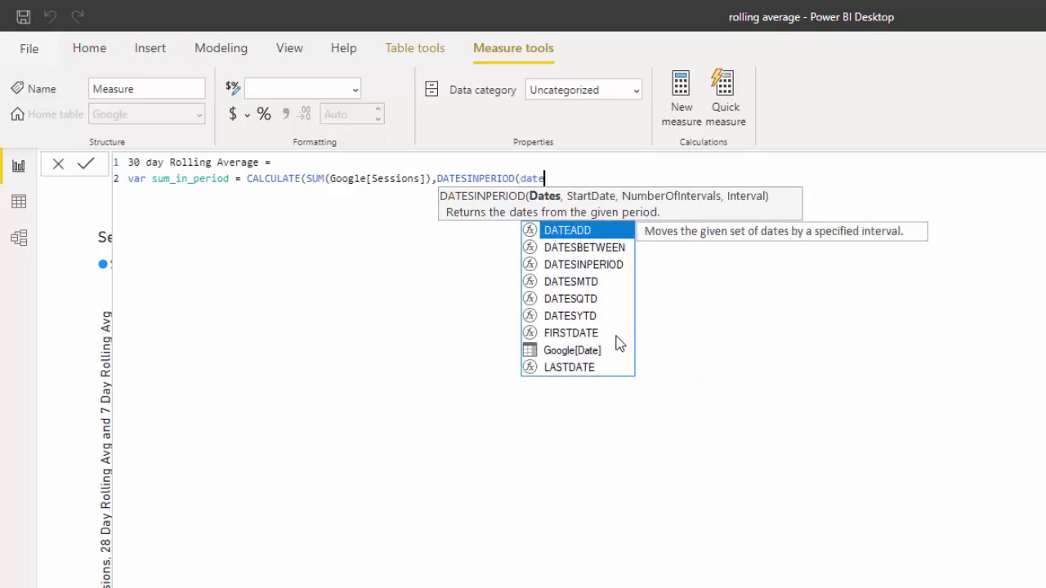
pyautogui.doubleClick(586, 351)
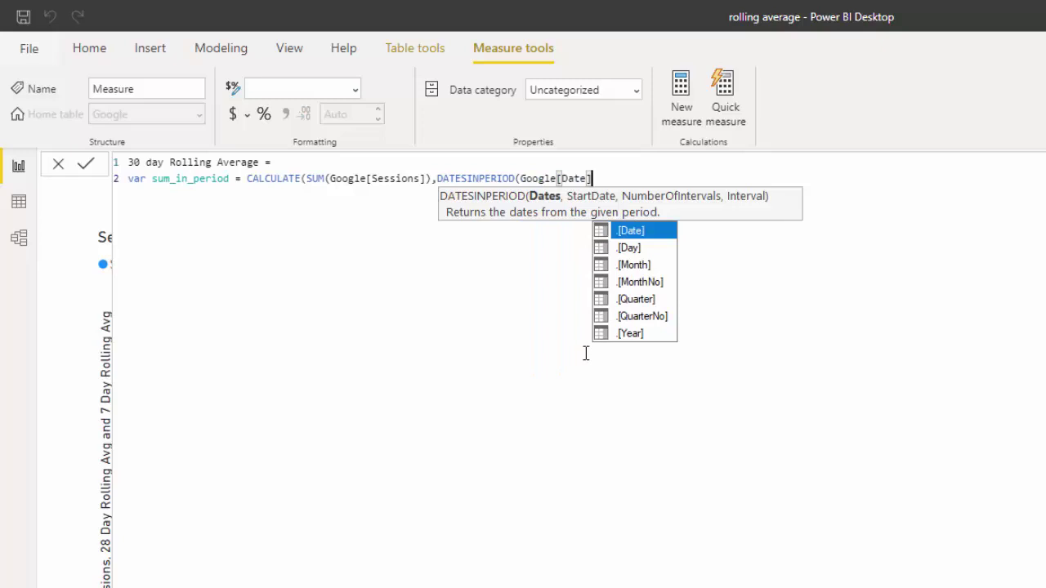
pyautogui.write(',las')
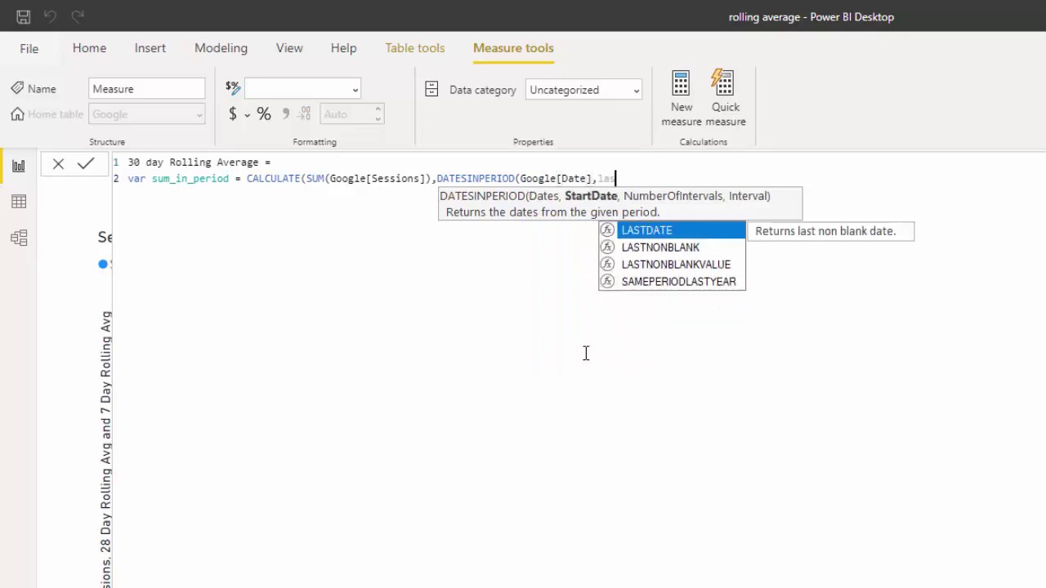
pyautogui.write('t')
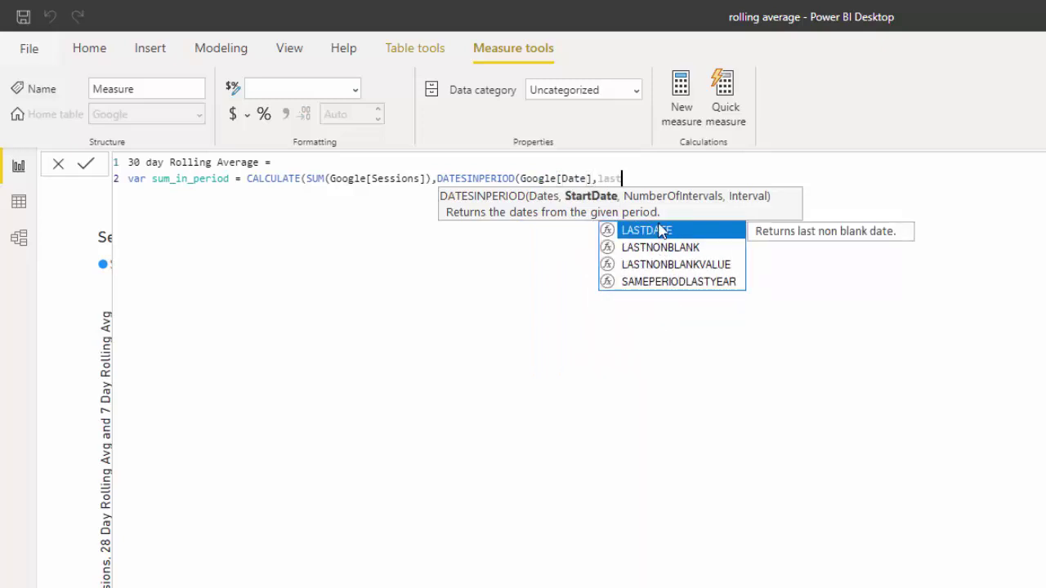
pyautogui.doubleClick(660, 230)
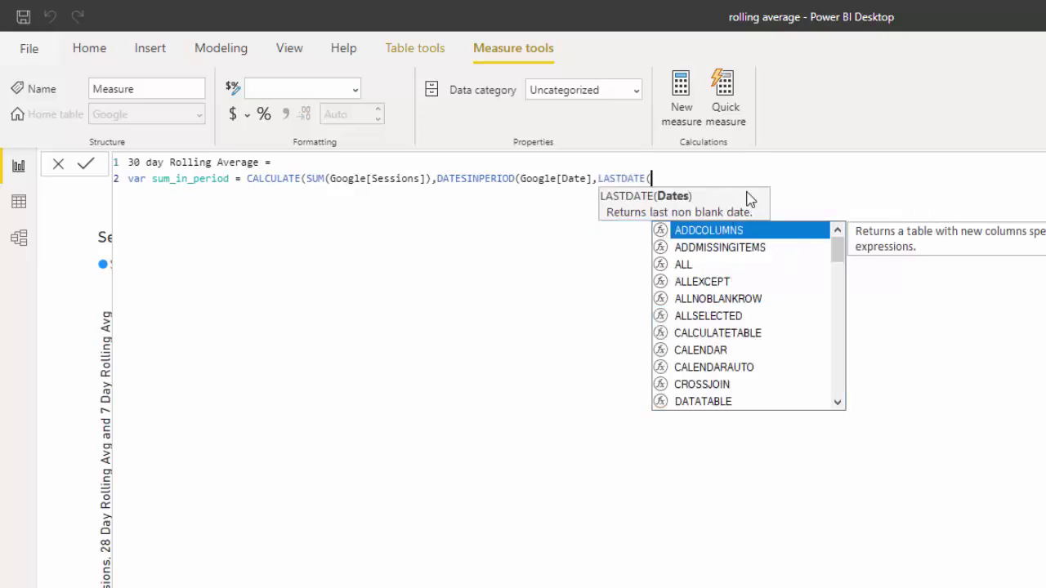
pyautogui.write('date')
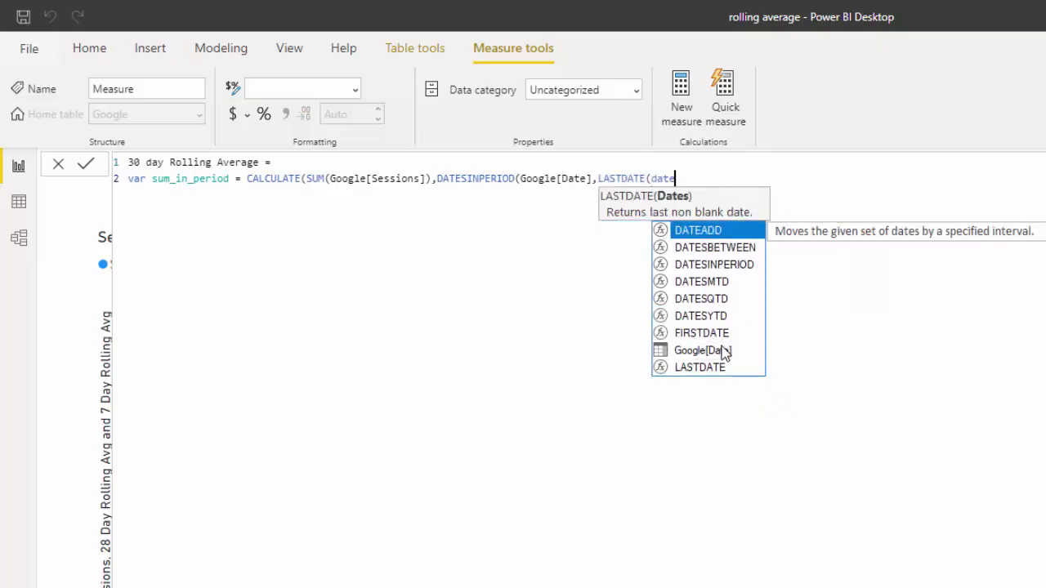
pyautogui.doubleClick(703, 350)
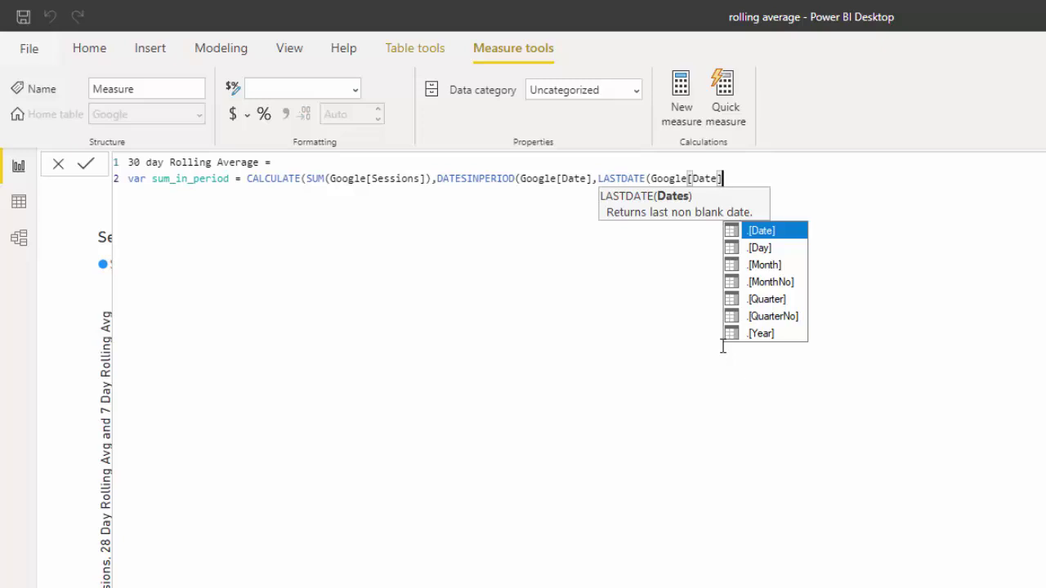
pyautogui.write('),')
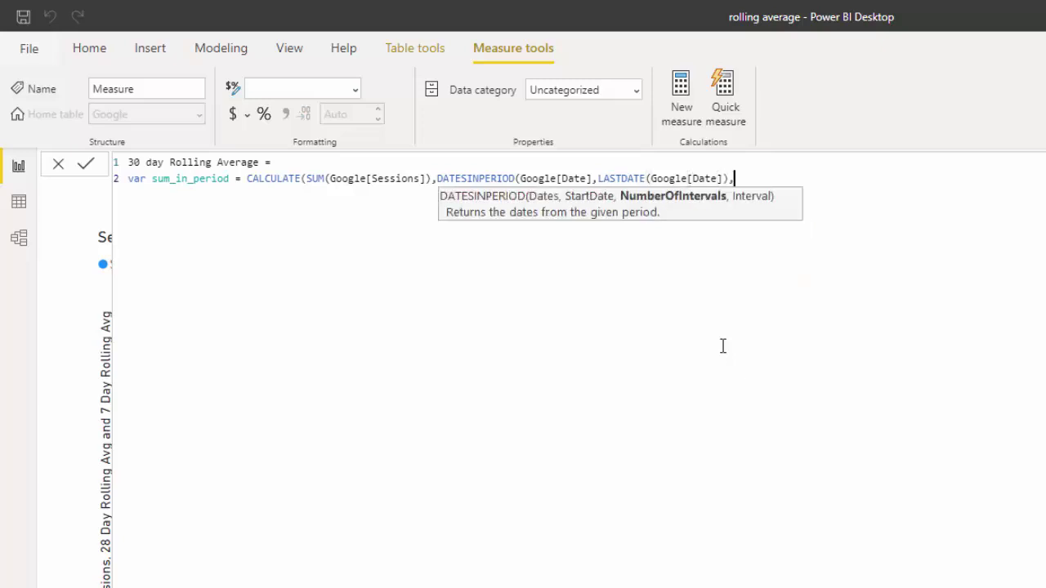
pyautogui.write('30,')
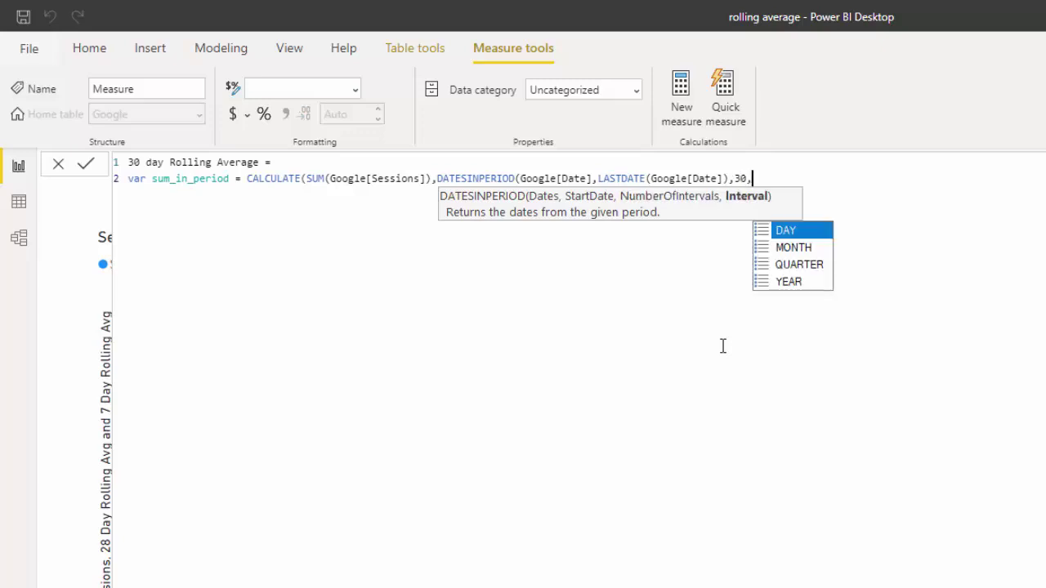
pyautogui.click(787, 233)
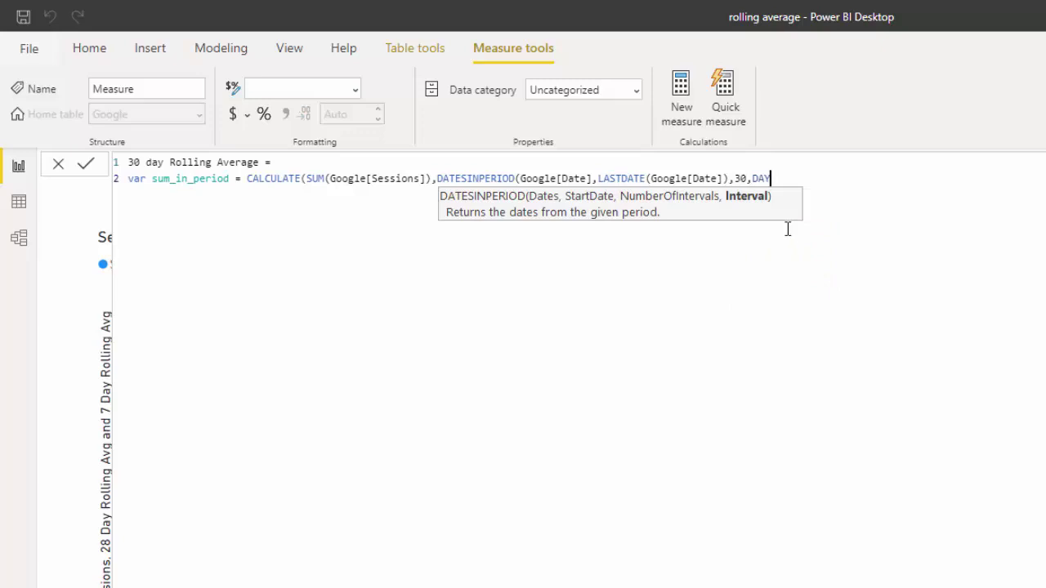
pyautogui.write(')')
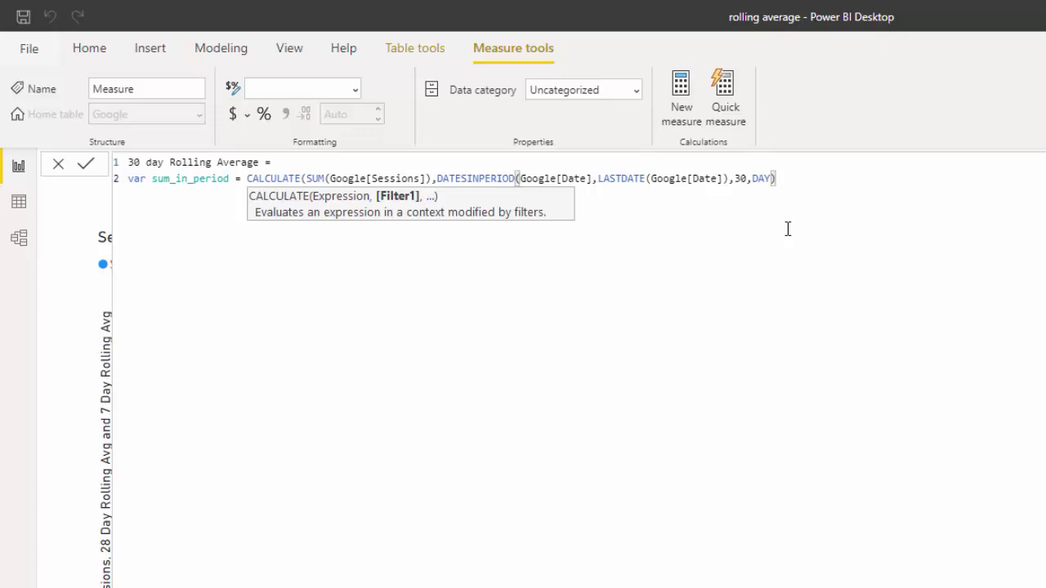
# Close line 2's CALCULATE parenthesis and start line 3 with 'var days_in_period ='
pyautogui.hotkey('shift', 'Return')
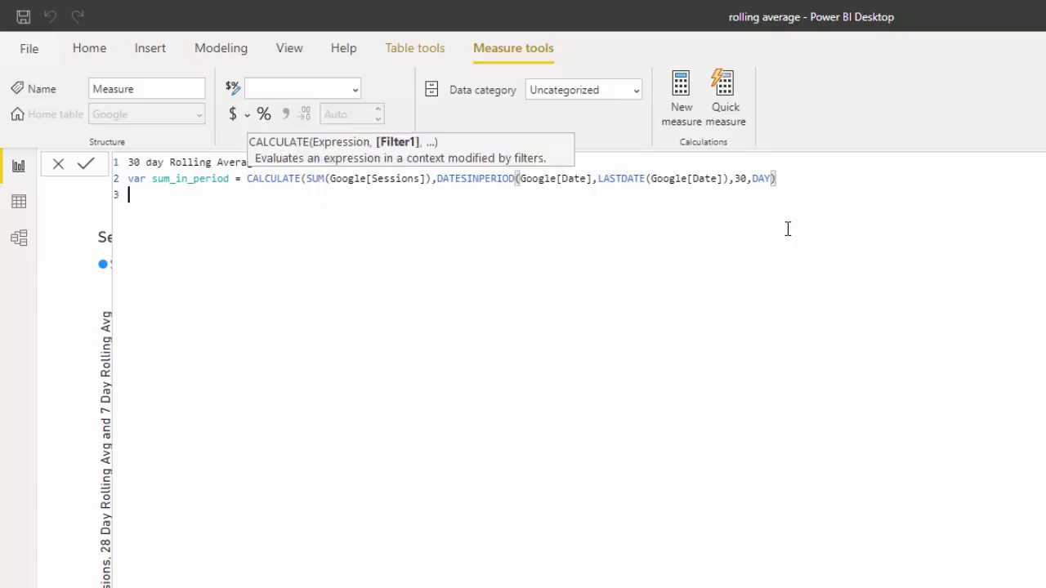
pyautogui.write('var')
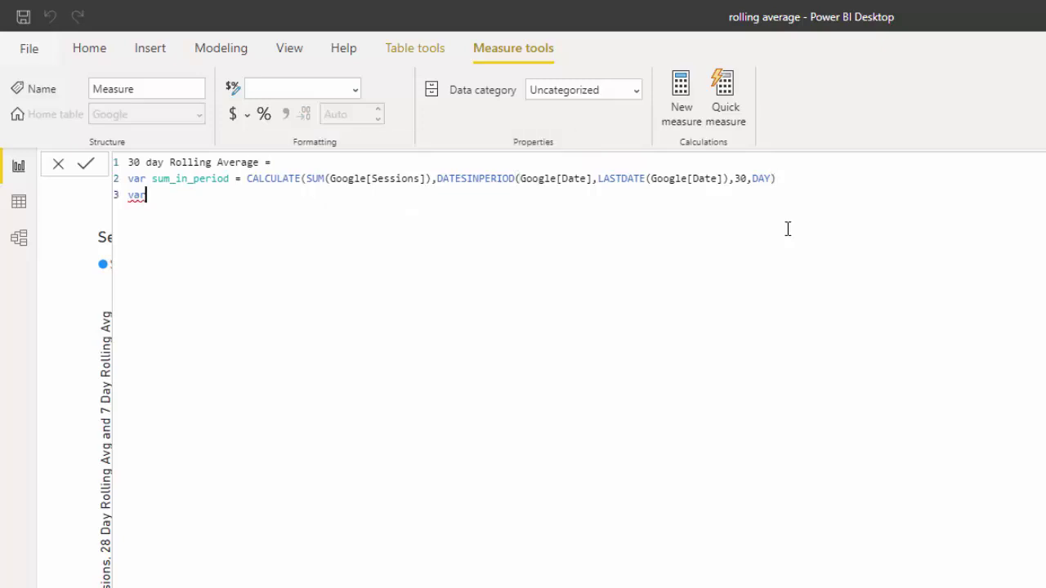
pyautogui.click(815, 181)
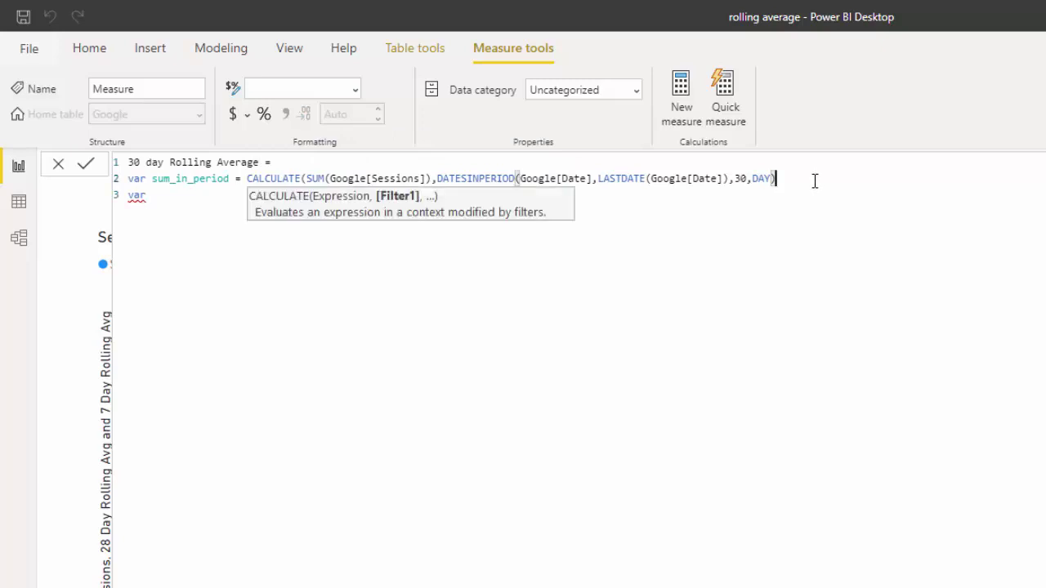
pyautogui.write(')')
pyautogui.click(173, 195)
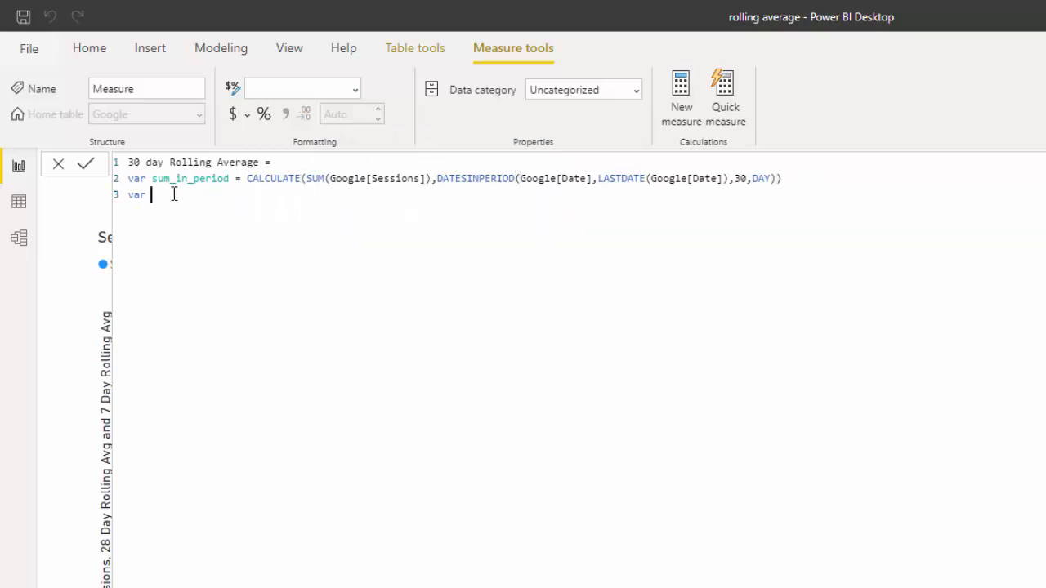
pyautogui.write('days_in_period =')
# Define days_in_period as CALCULATE(DISTINCTCOUNT(Google[Date]))
pyautogui.write('cal')
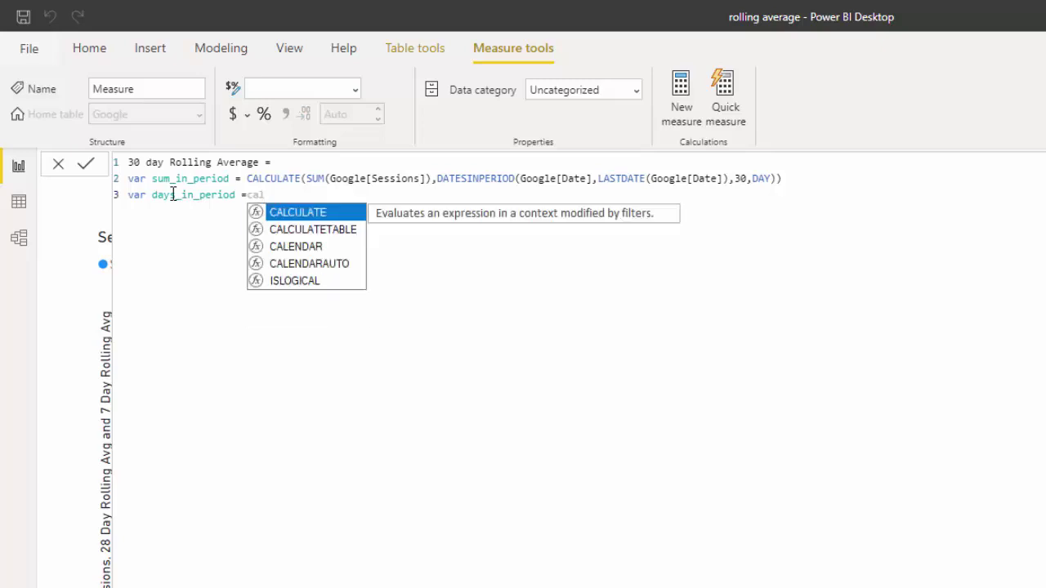
pyautogui.click(292, 212)
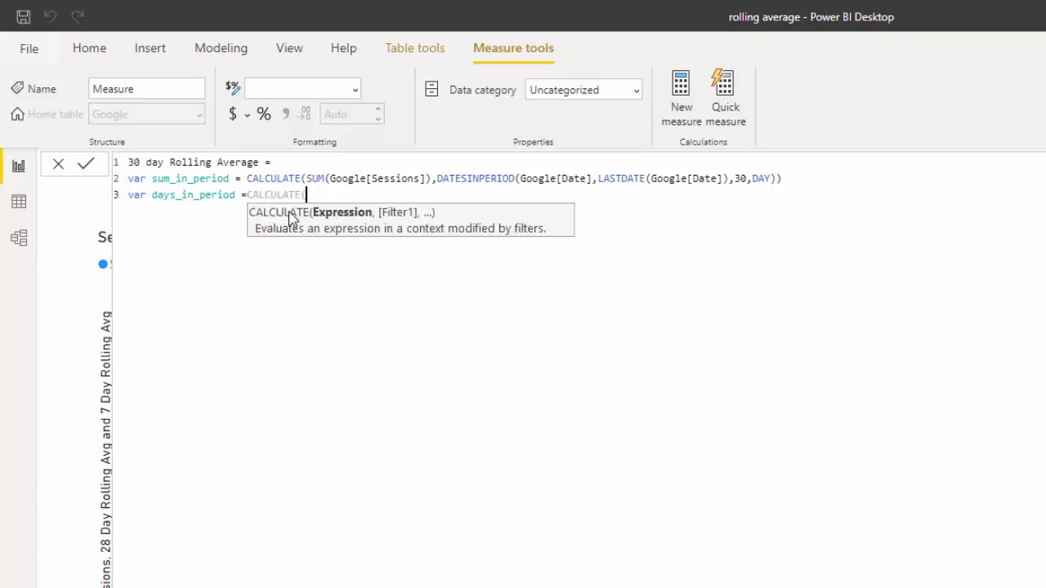
pyautogui.write('dis')
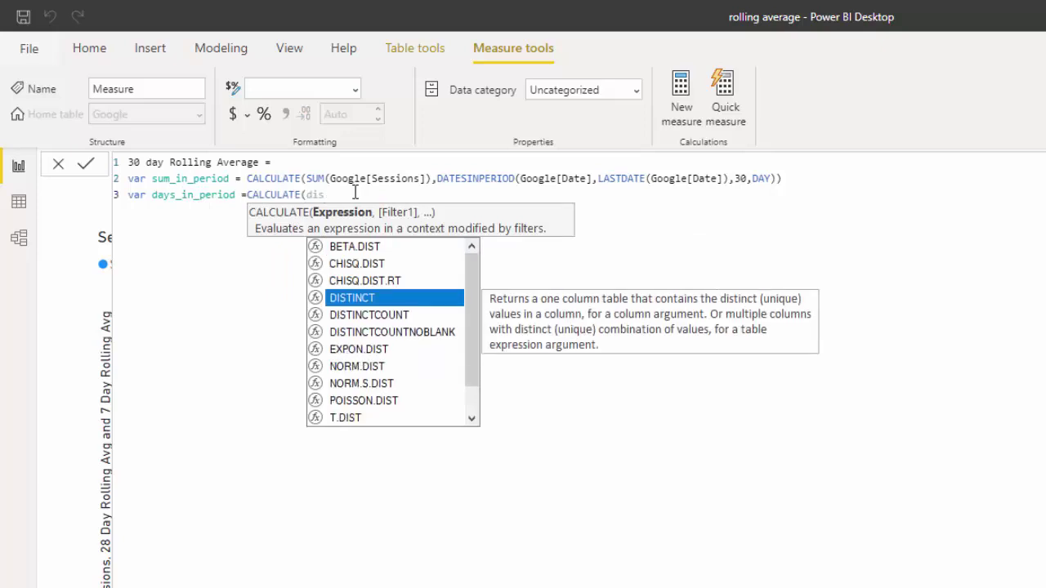
pyautogui.click(400, 314)
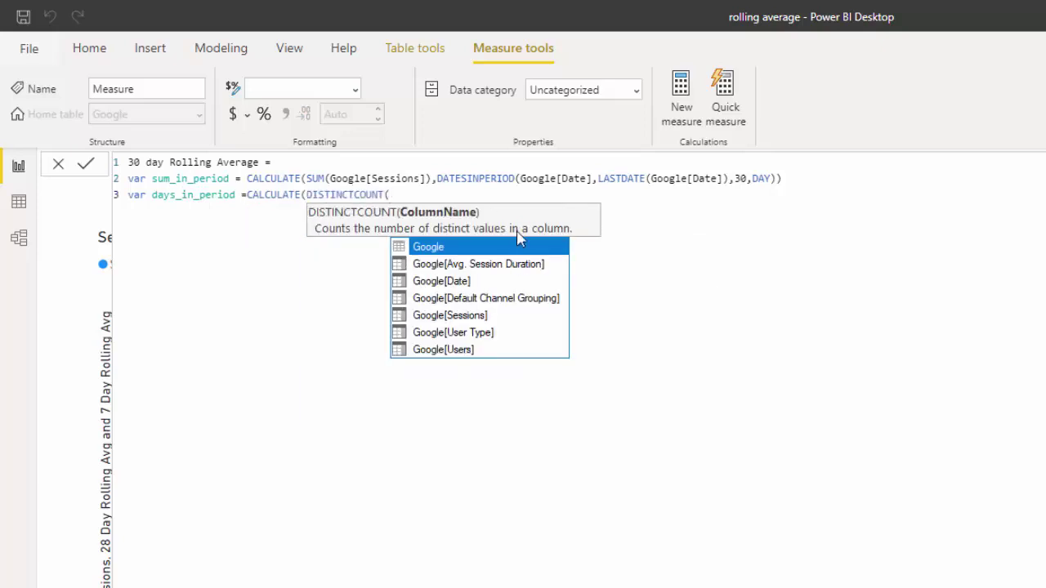
pyautogui.write('date')
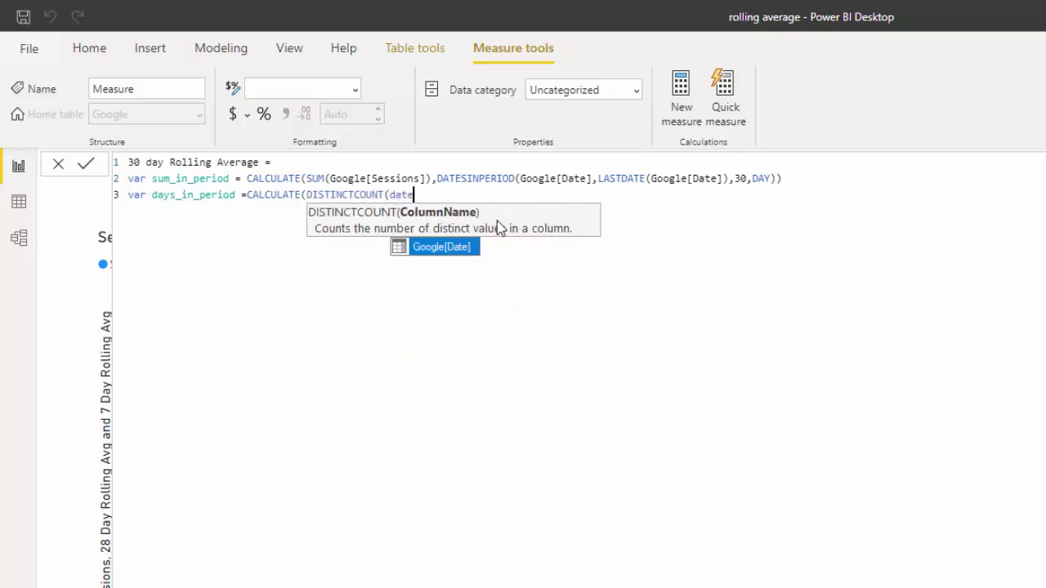
pyautogui.click(471, 249)
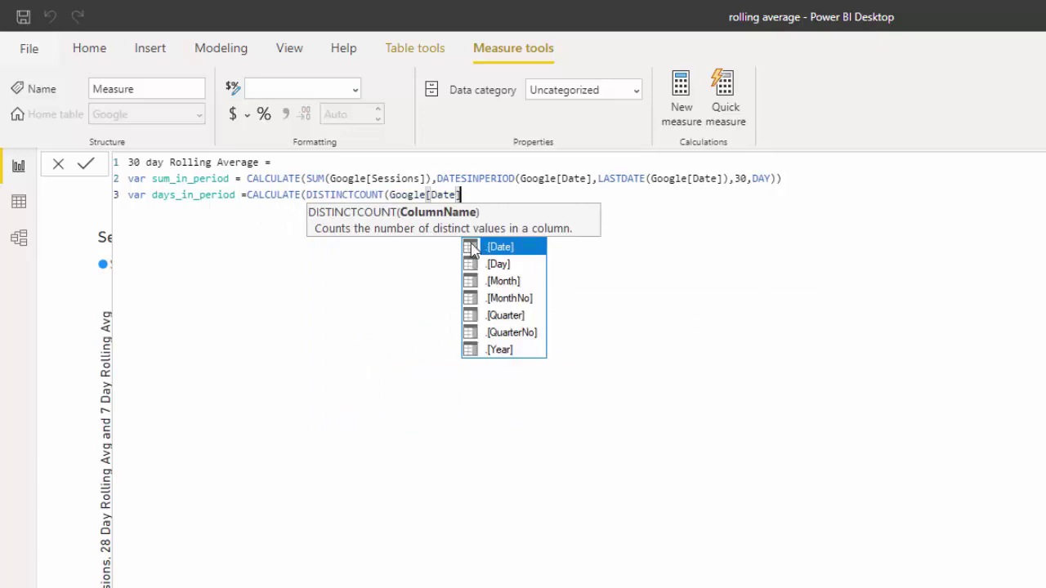
# Filter days_in_period with DATESINPERIOD(Google[Date], LASTDATE(Google[Date]), 30, DAY)
pyautogui.write('),dat')
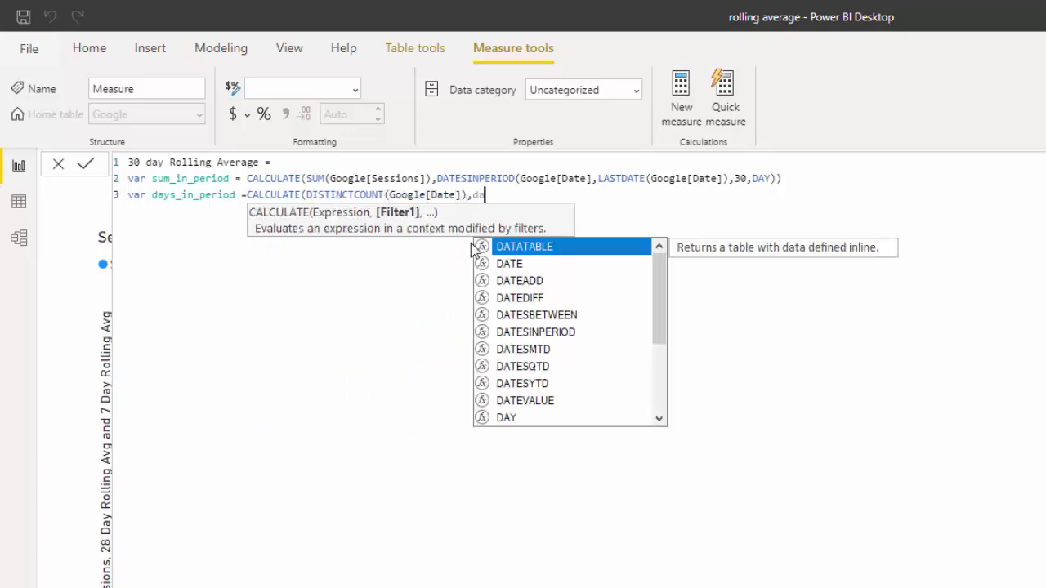
pyautogui.click(532, 349)
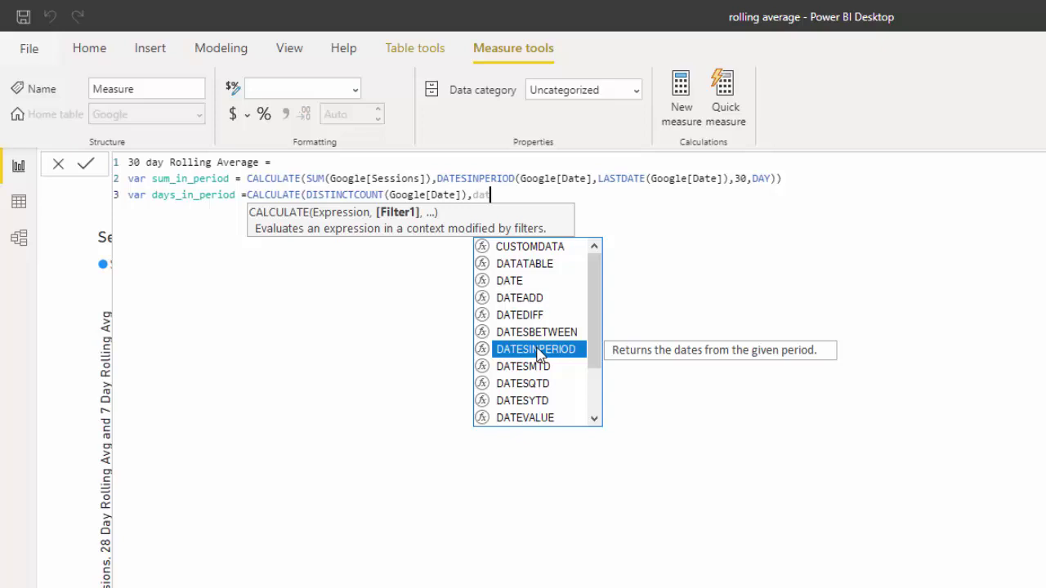
pyautogui.write('dae')
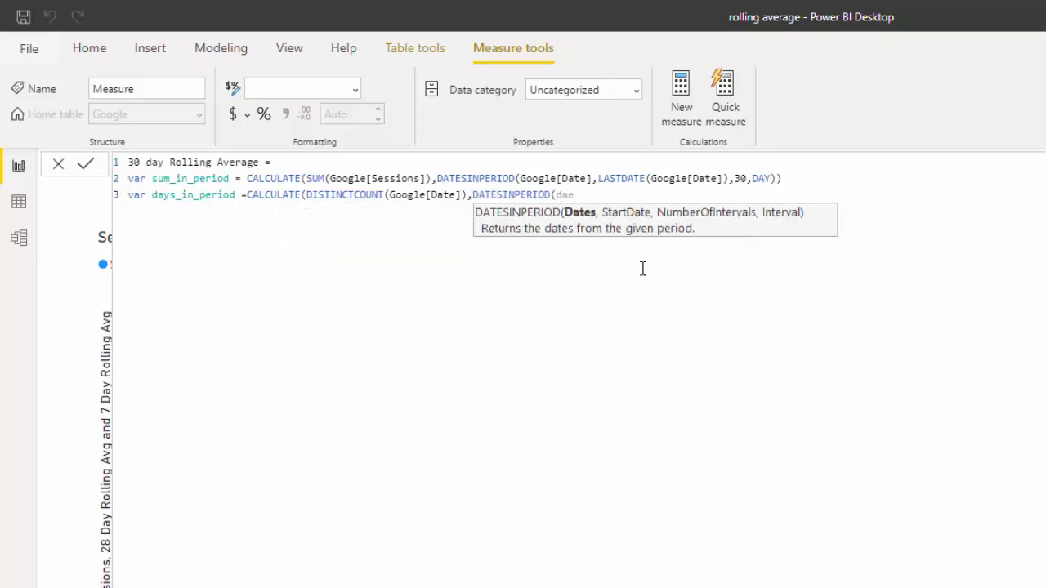
pyautogui.press('BackSpace')
pyautogui.write('te')
pyautogui.click(608, 366)
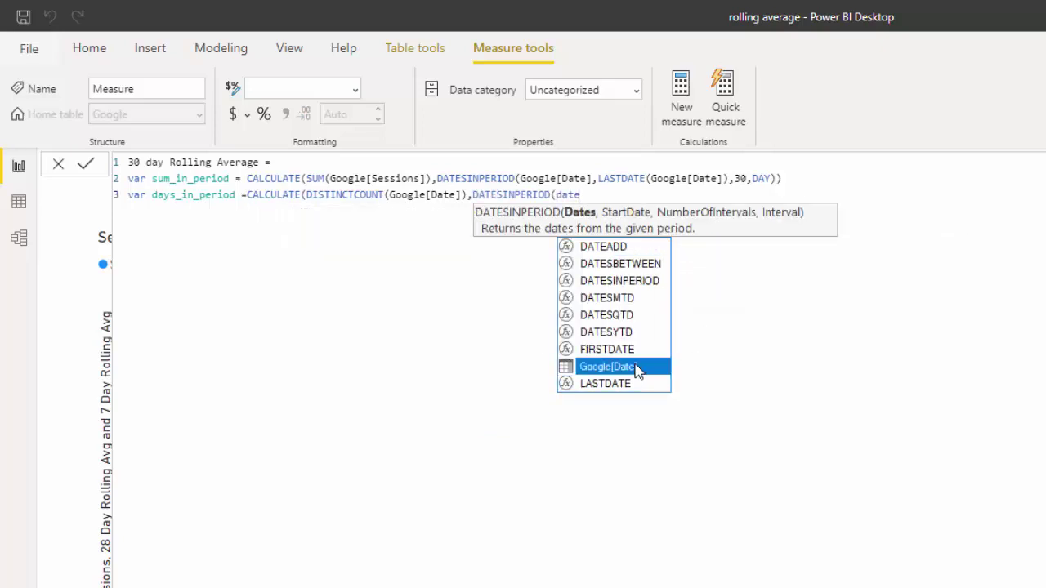
pyautogui.write(',')
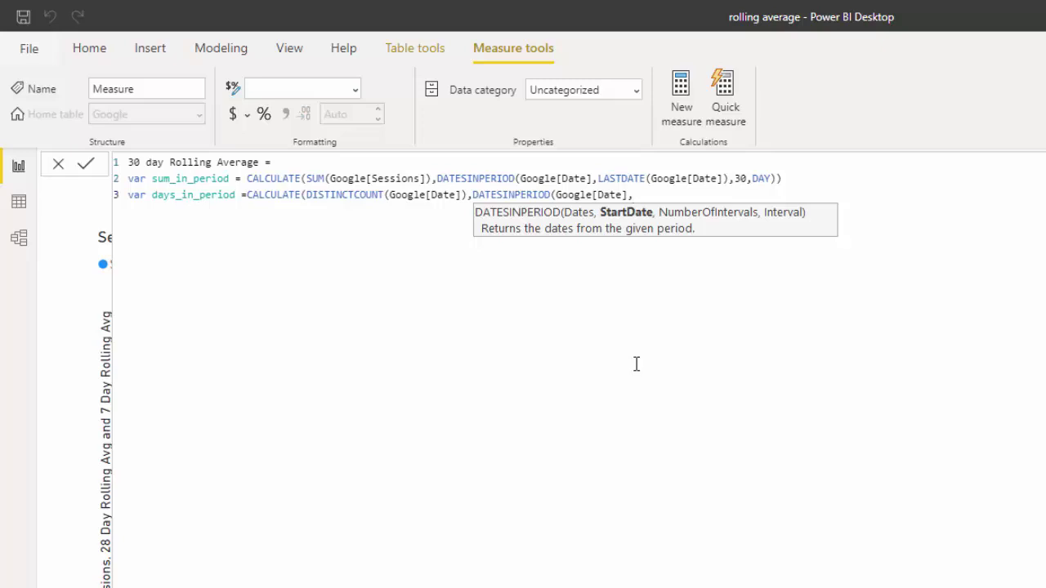
pyautogui.write('las')
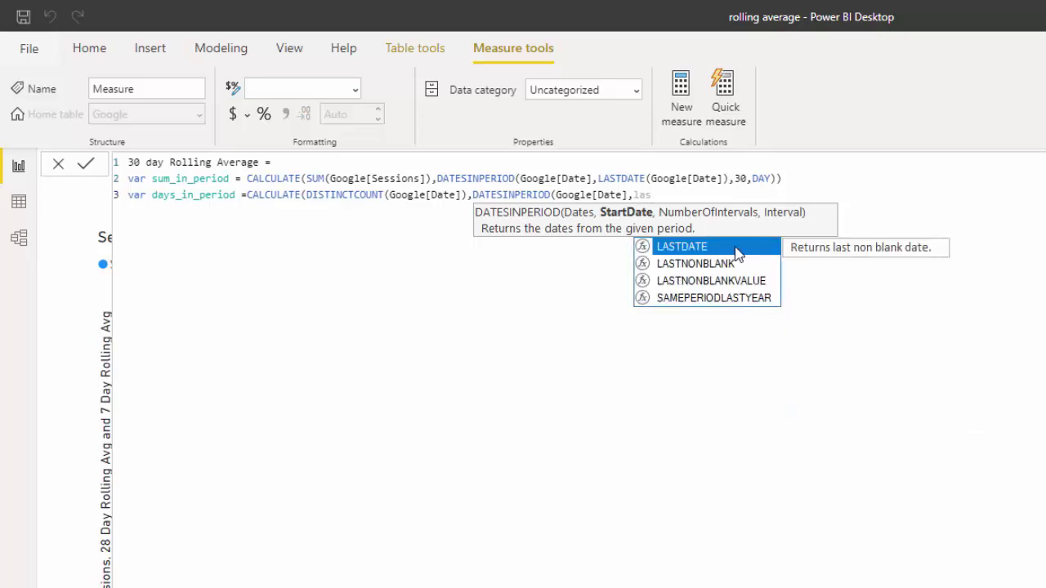
pyautogui.click(737, 249)
pyautogui.write('date')
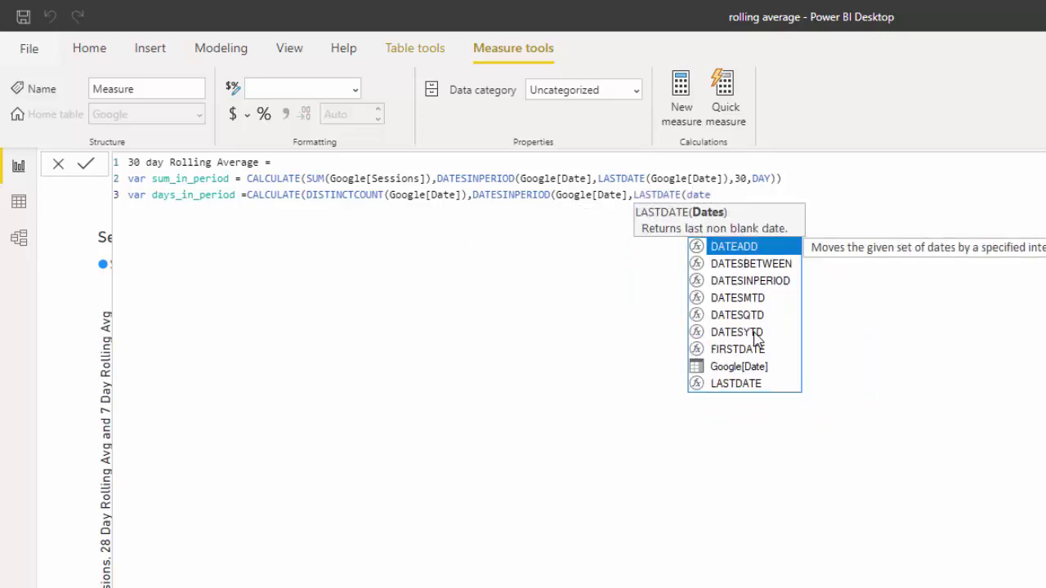
pyautogui.click(772, 366)
pyautogui.write('),30')
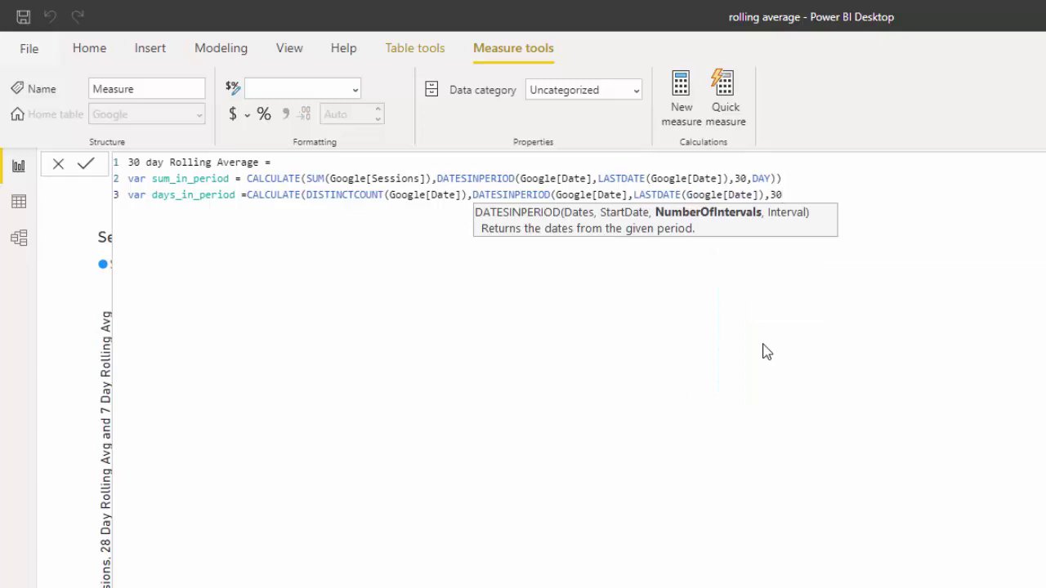
pyautogui.write(',d')
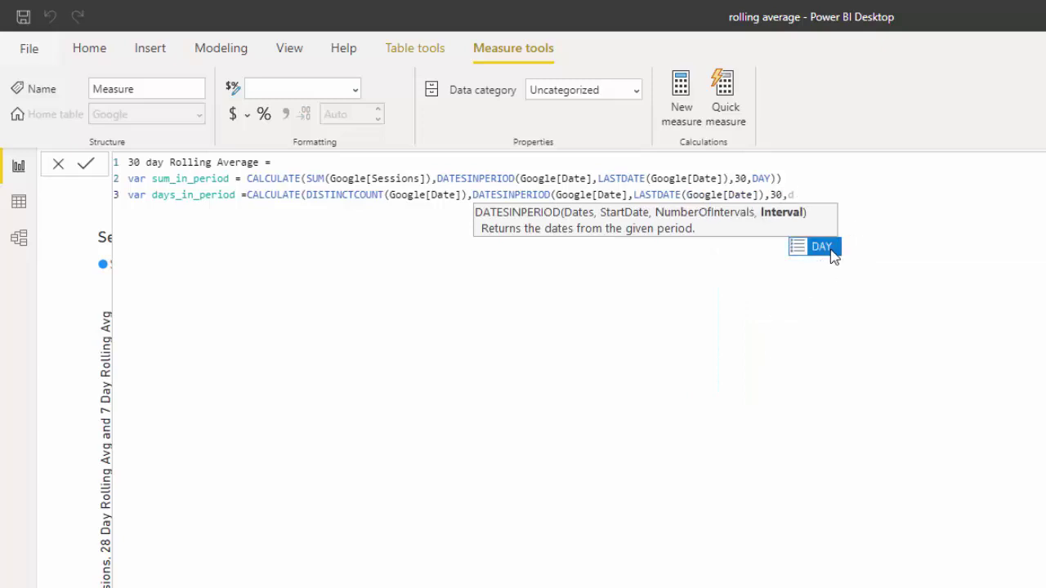
pyautogui.click(821, 247)
pyautogui.write('))')
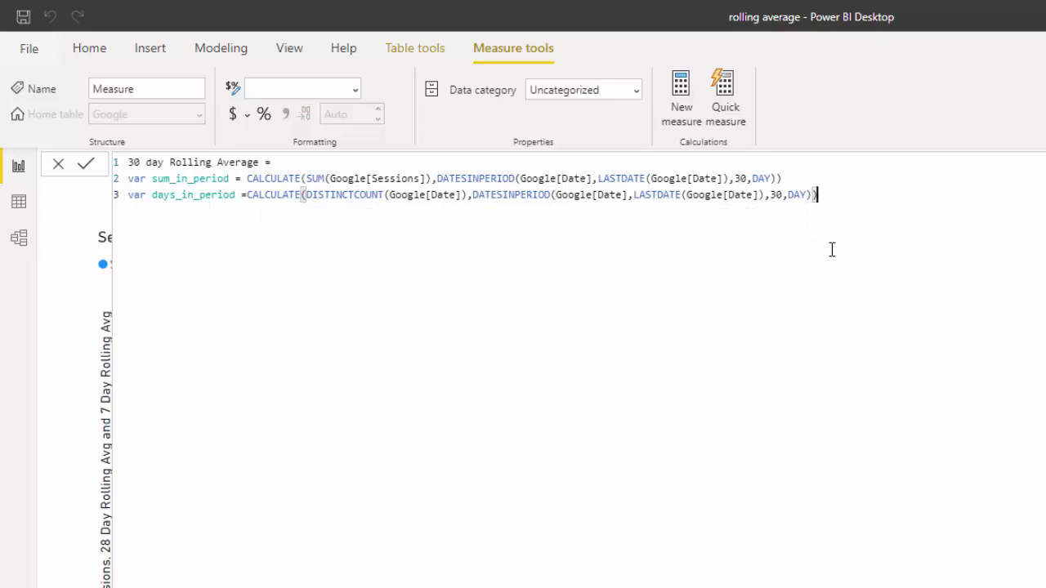
# Add the line 'return sum_in_period/days_in_period' and commit the measure
pyautogui.hotkey('shift', 'Return')
pyautogui.write('ret')
pyautogui.write('urn')
pyautogui.write('sum')
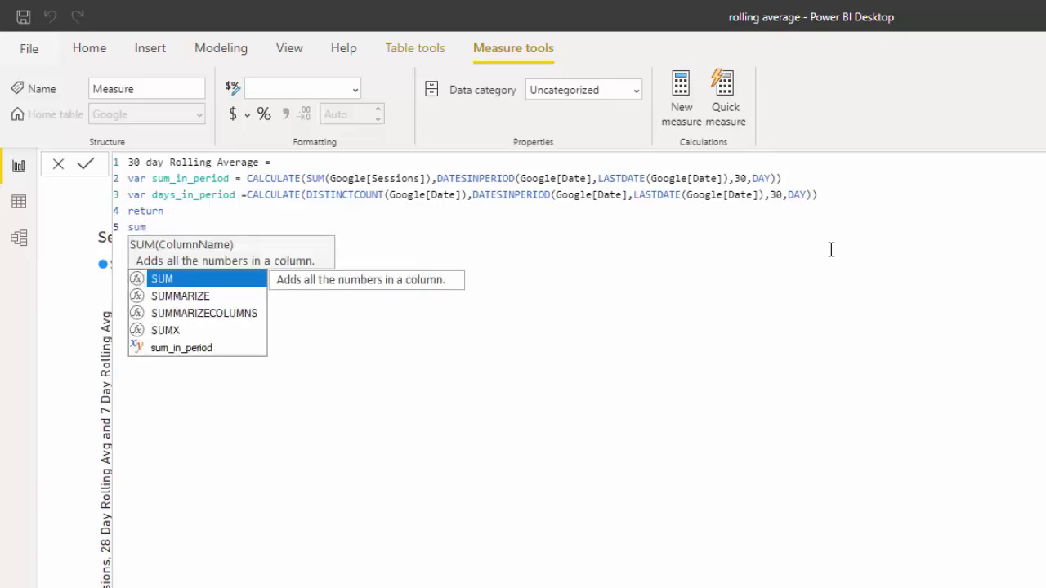
pyautogui.click(195, 347)
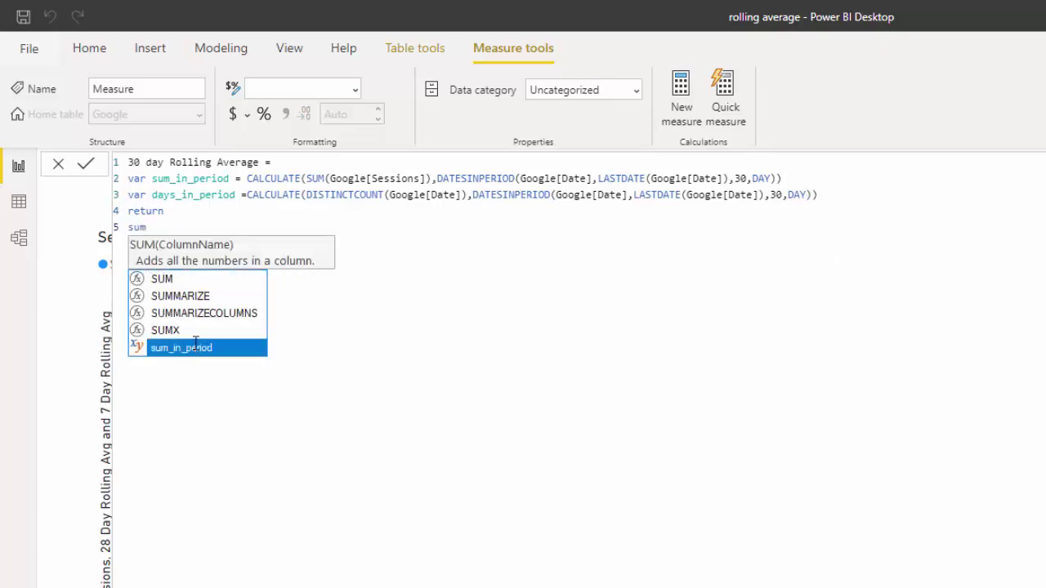
pyautogui.press('Tab')
pyautogui.write('/')
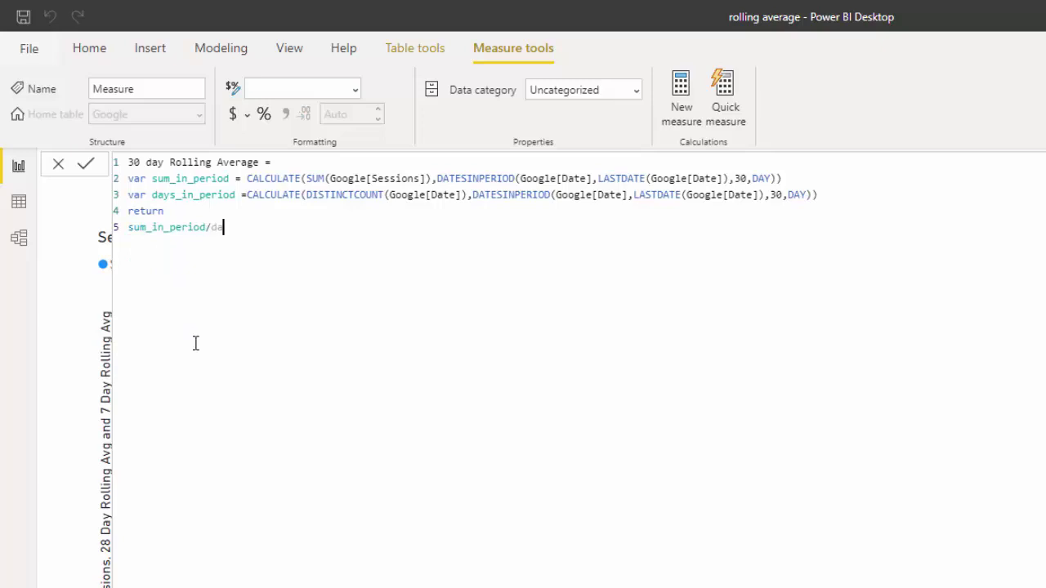
pyautogui.write('da')
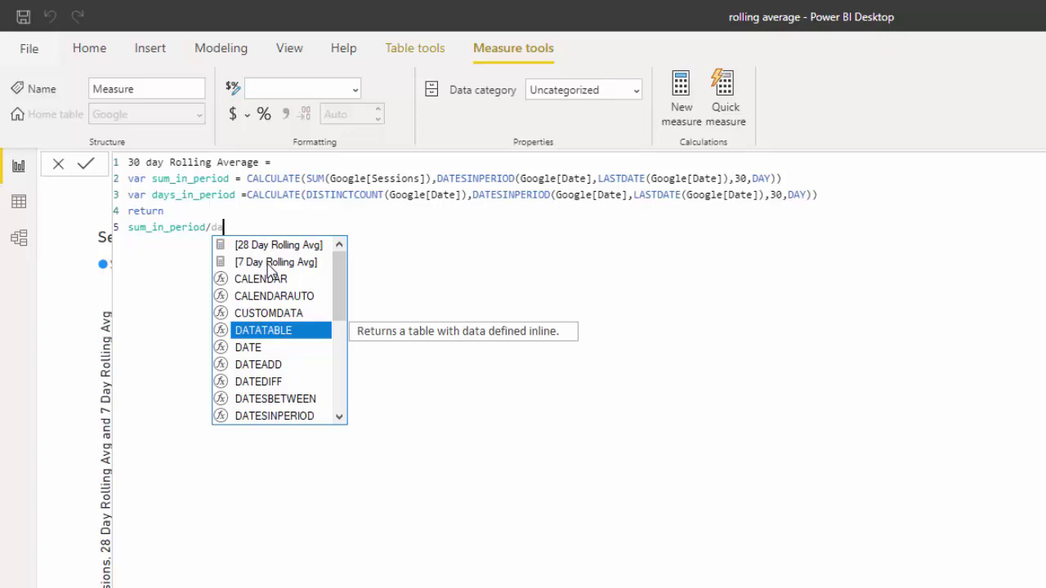
pyautogui.write('ys')
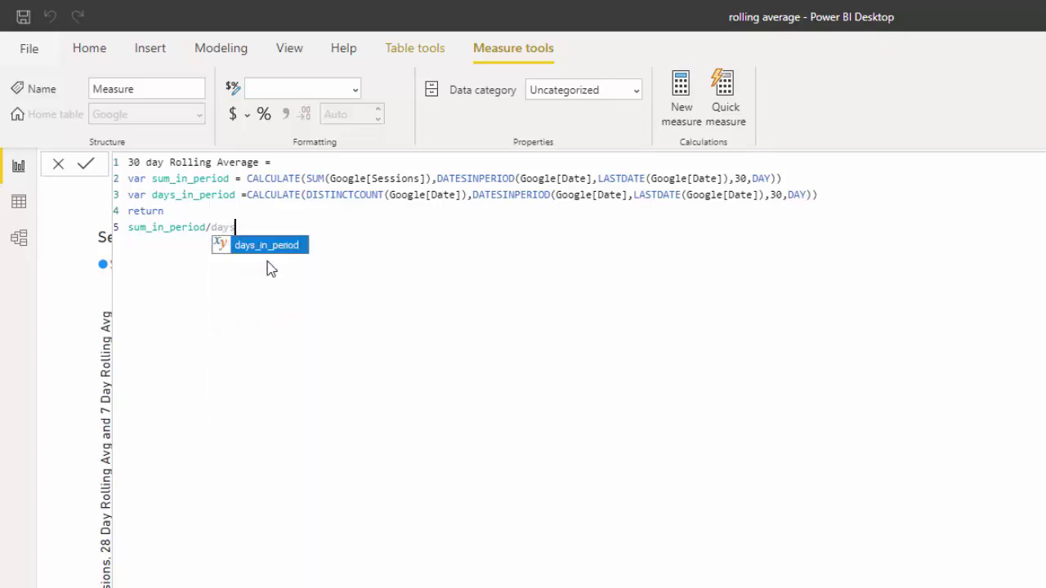
pyautogui.press('Escape')
pyautogui.press('Tab')
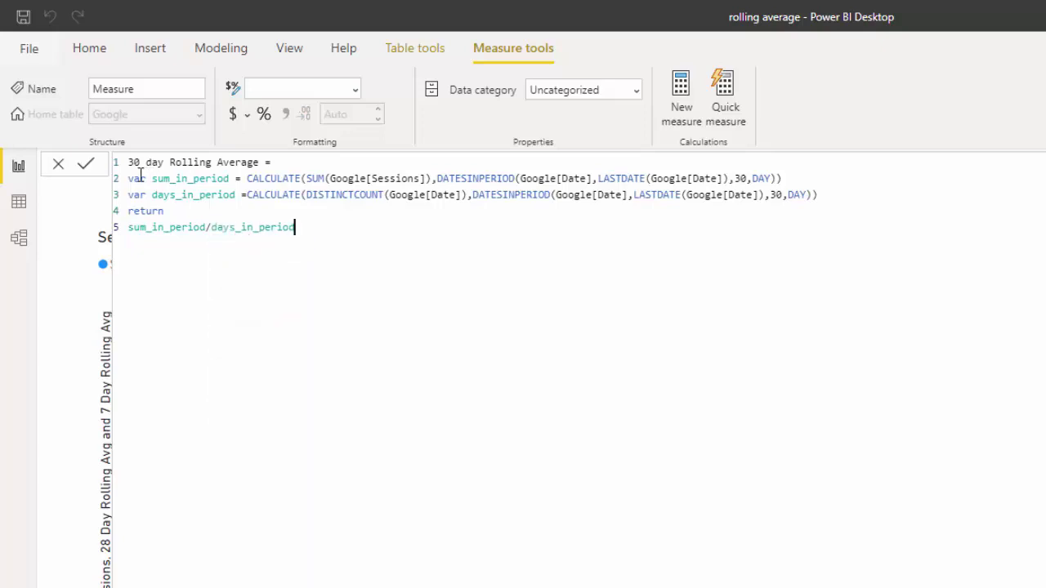
pyautogui.press('Return')
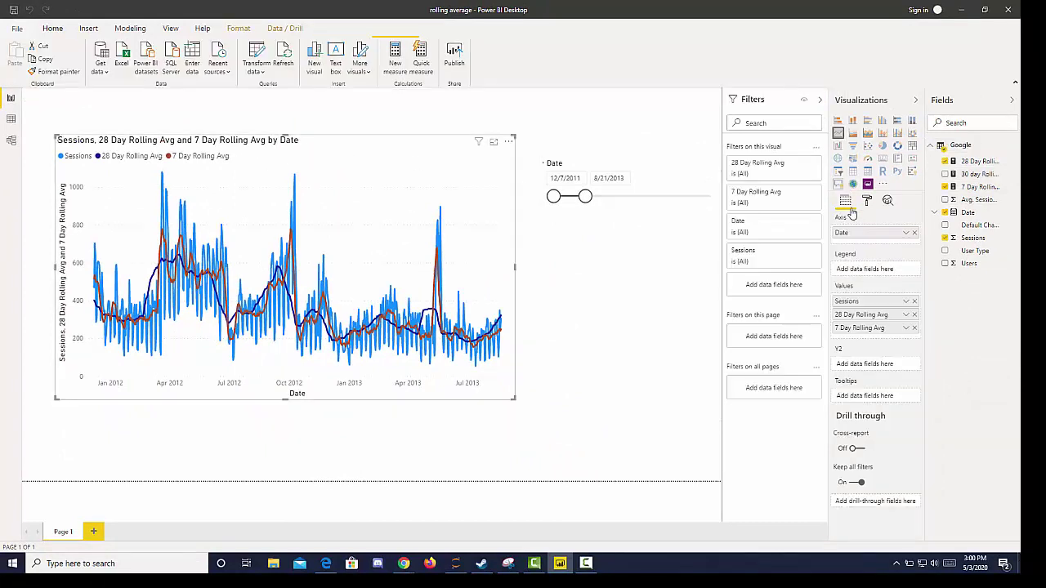
# Replace the 7 and 28 Day Rolling Avg lines with 30 day Rolling Average and shrink the chart
pyautogui.click(915, 328)
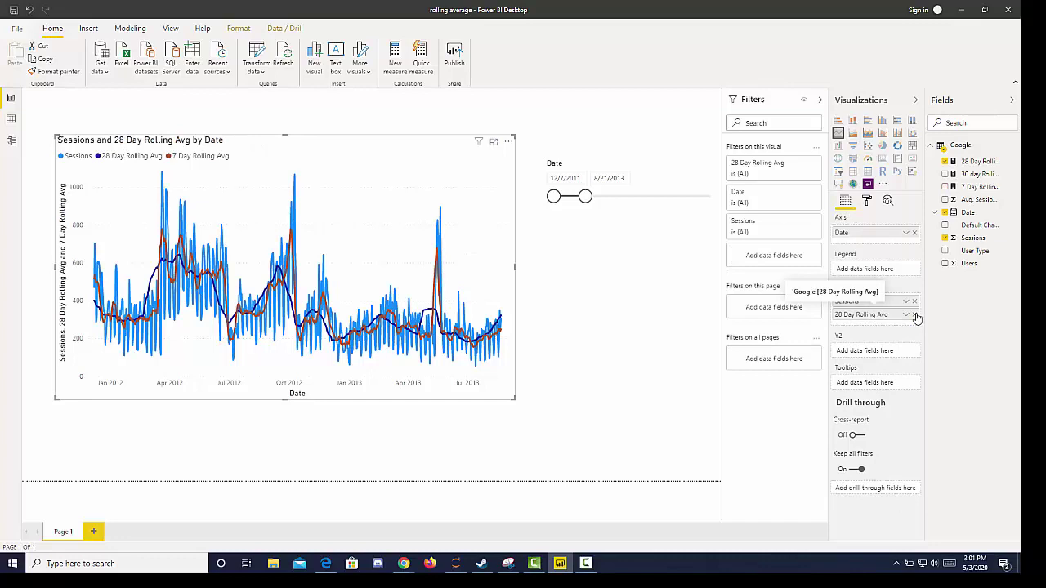
pyautogui.click(914, 315)
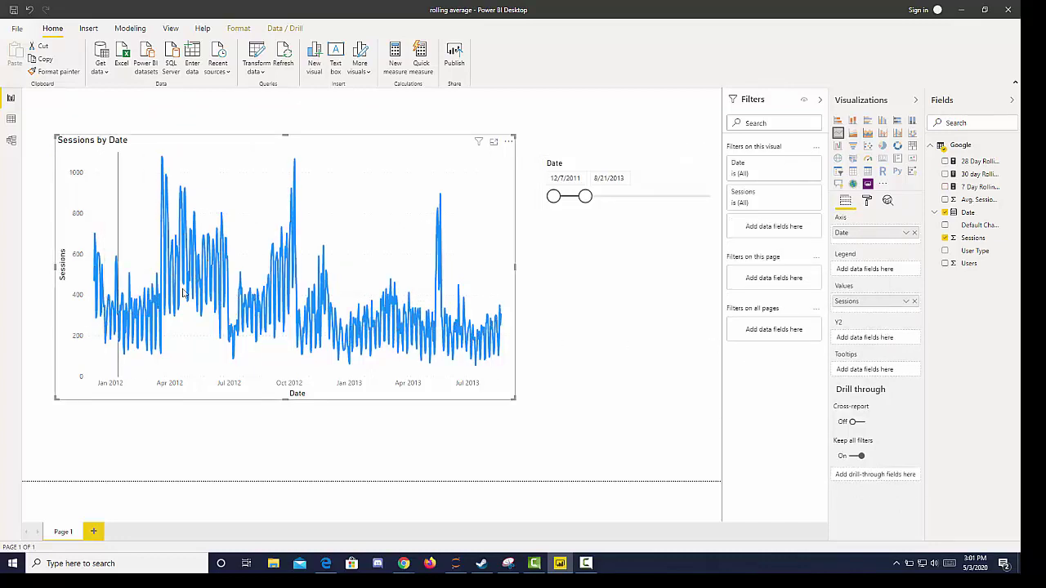
pyautogui.moveTo(975, 177); pyautogui.dragTo(336, 311)
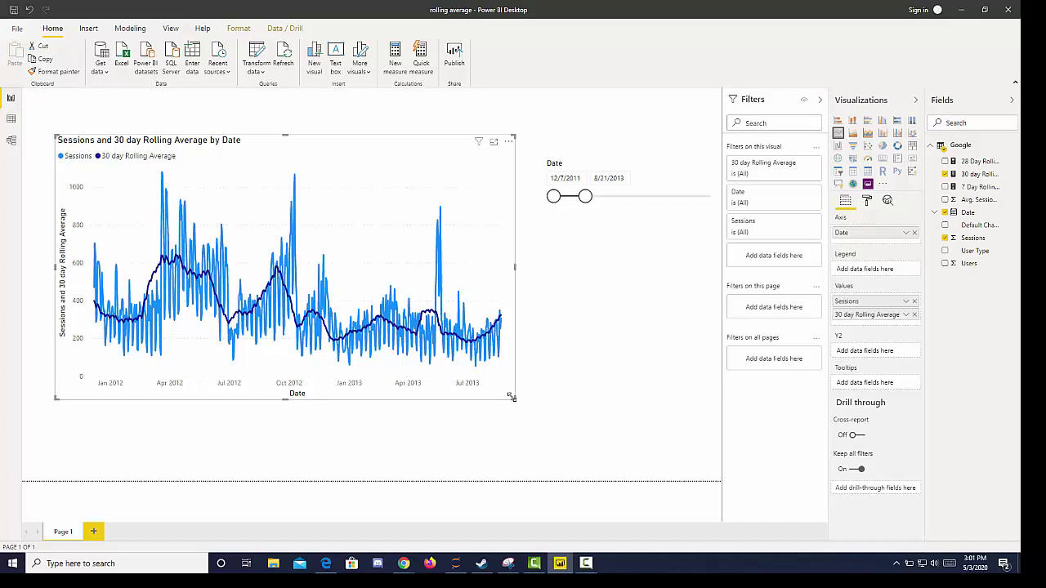
pyautogui.moveTo(491, 399); pyautogui.dragTo(456, 354)
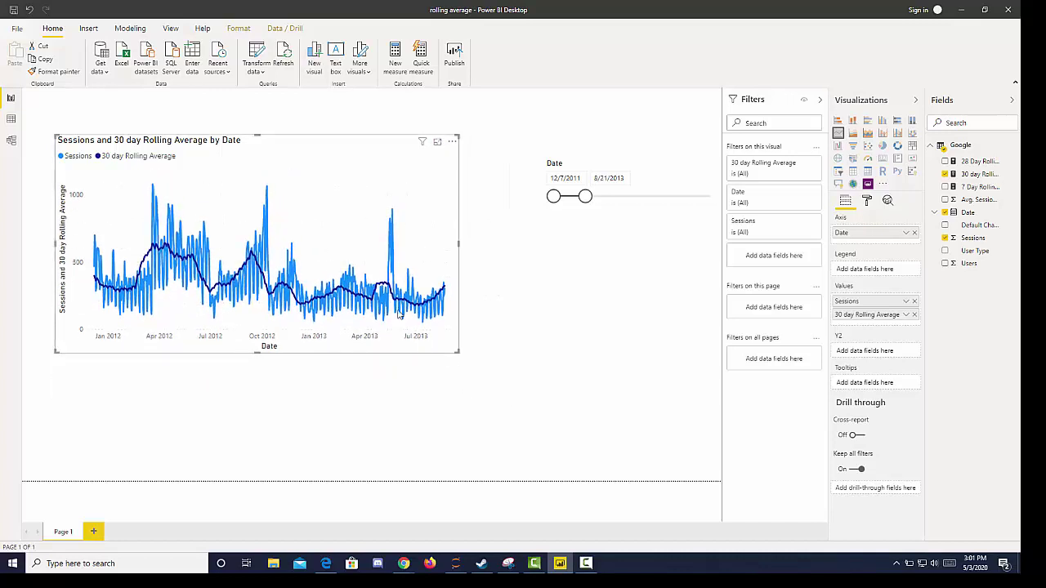
pyautogui.click(313, 422)
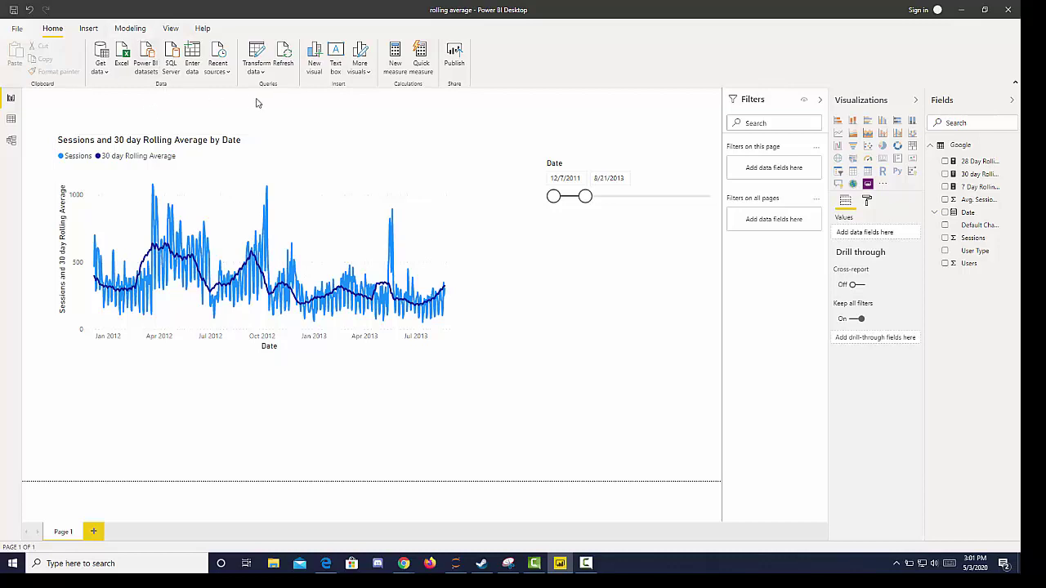
# Set up a What-if parameter with minimum 7, maximum 28, increment 7 and default 7
pyautogui.click(128, 31)
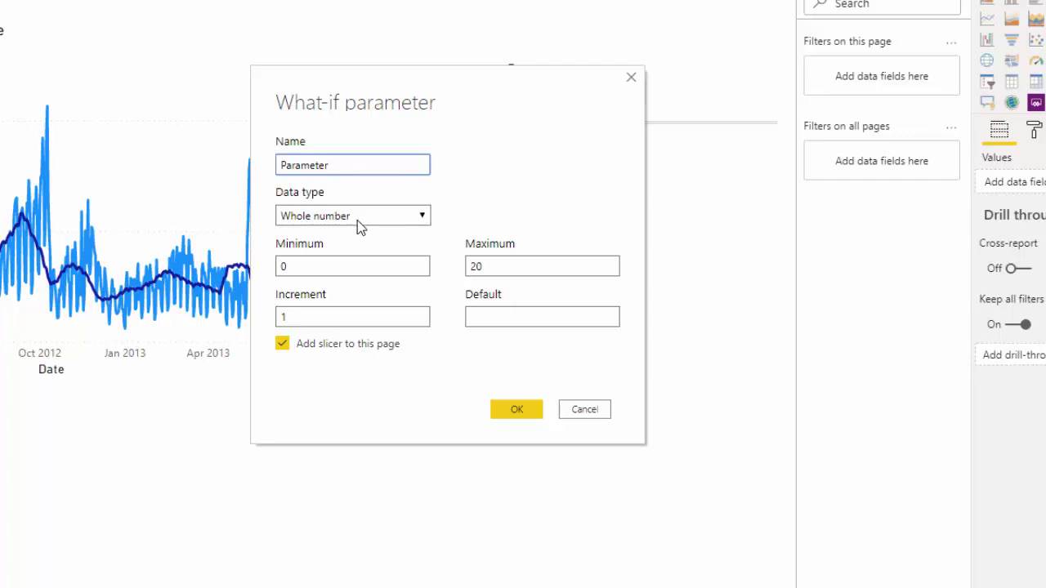
pyautogui.click(354, 260)
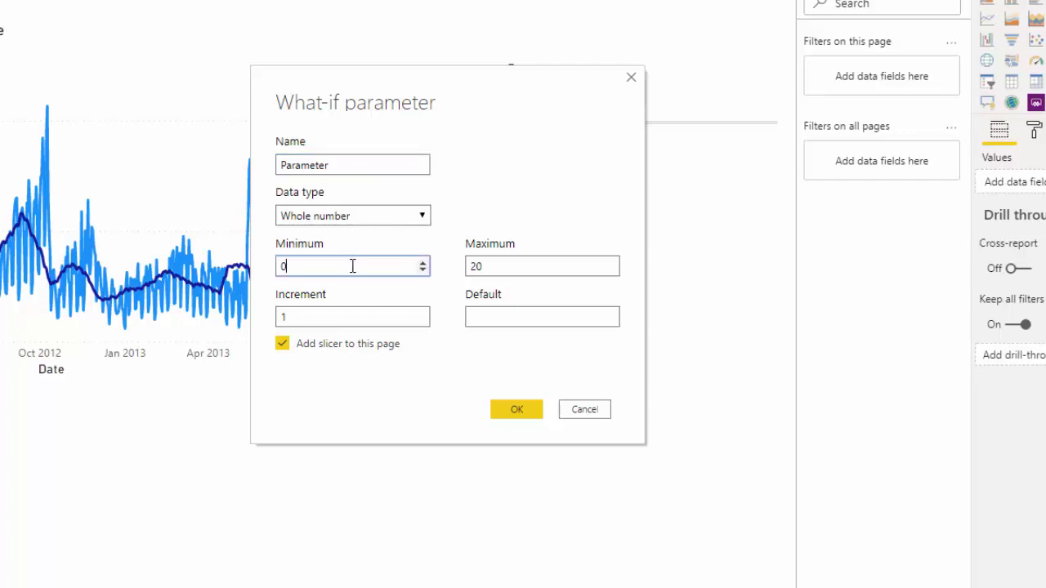
pyautogui.press('BackSpace')
pyautogui.write('7')
pyautogui.click(504, 267)
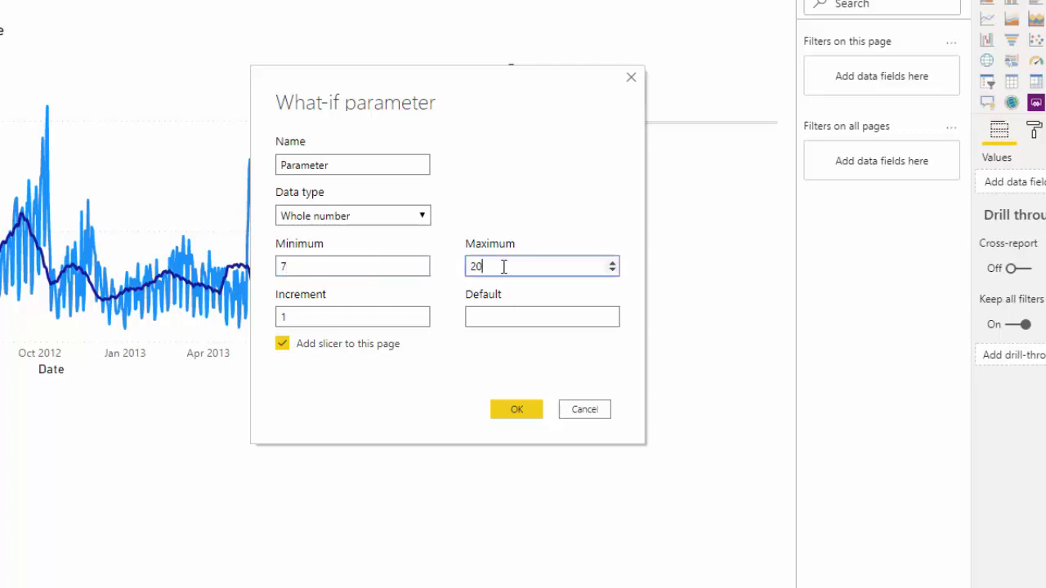
pyautogui.doubleClick(475, 270)
pyautogui.write('28')
pyautogui.press('Tab')
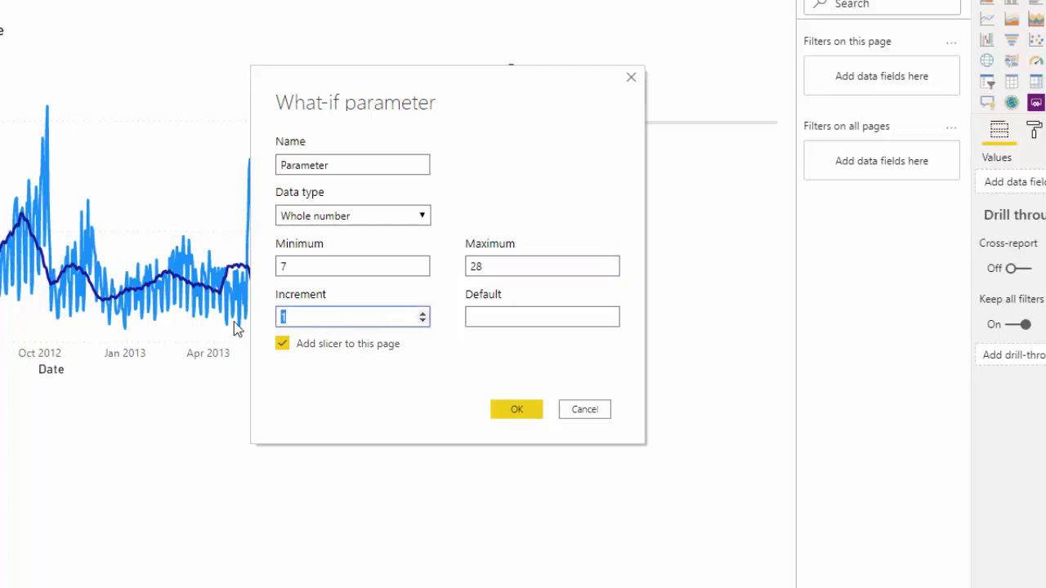
pyautogui.write('7')
pyautogui.click(518, 324)
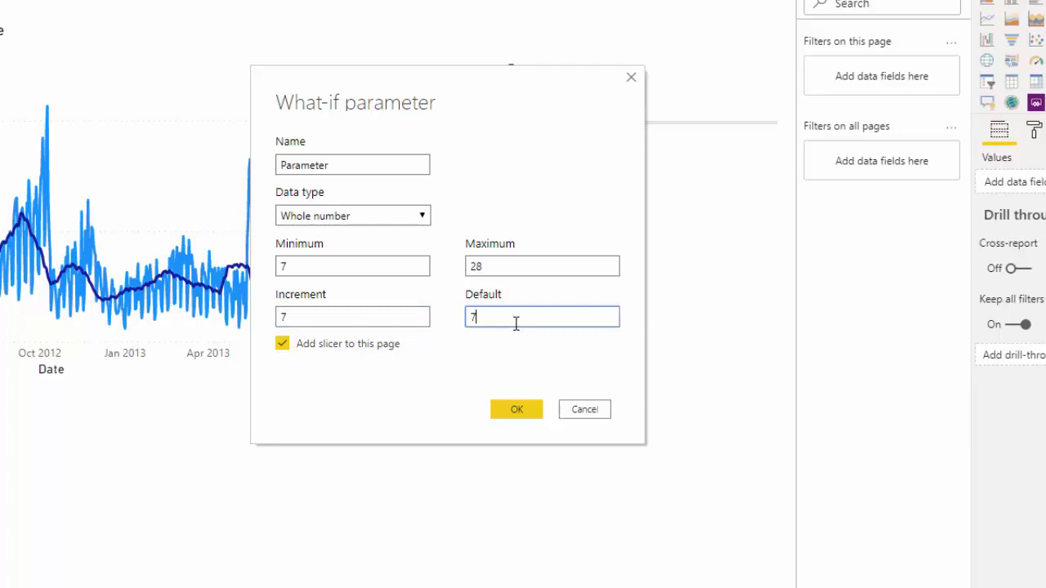
# Confirm the parameter, shorten the Date slicer, and reopen the 30 day Rolling Average formula
pyautogui.click(518, 413)
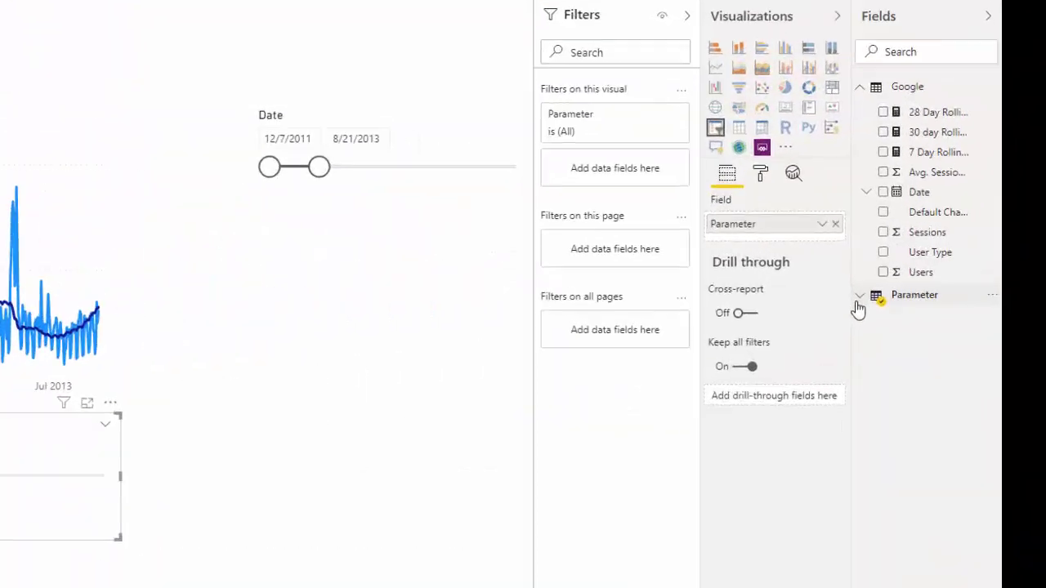
pyautogui.click(859, 300)
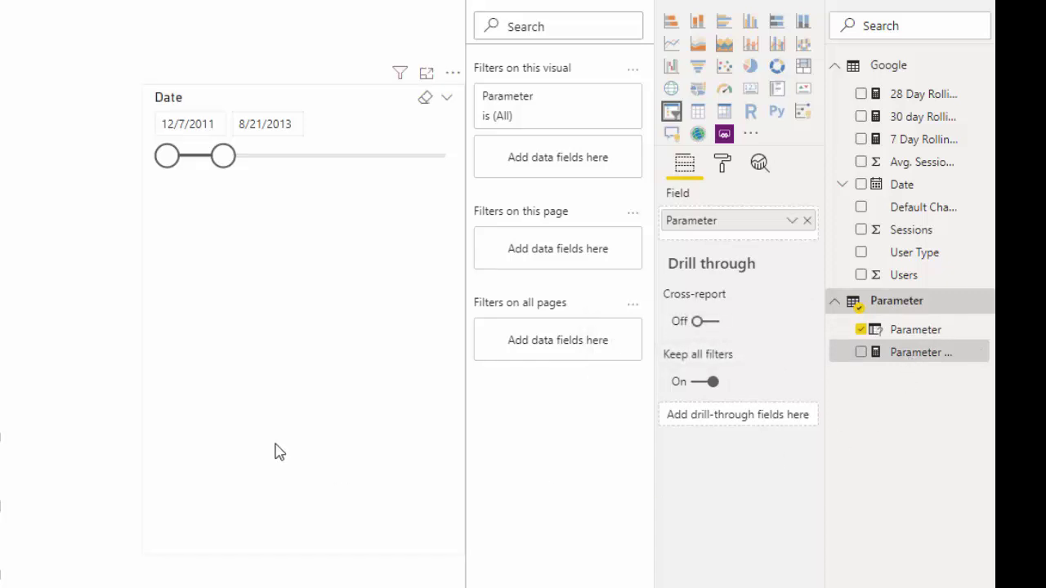
pyautogui.click(368, 356)
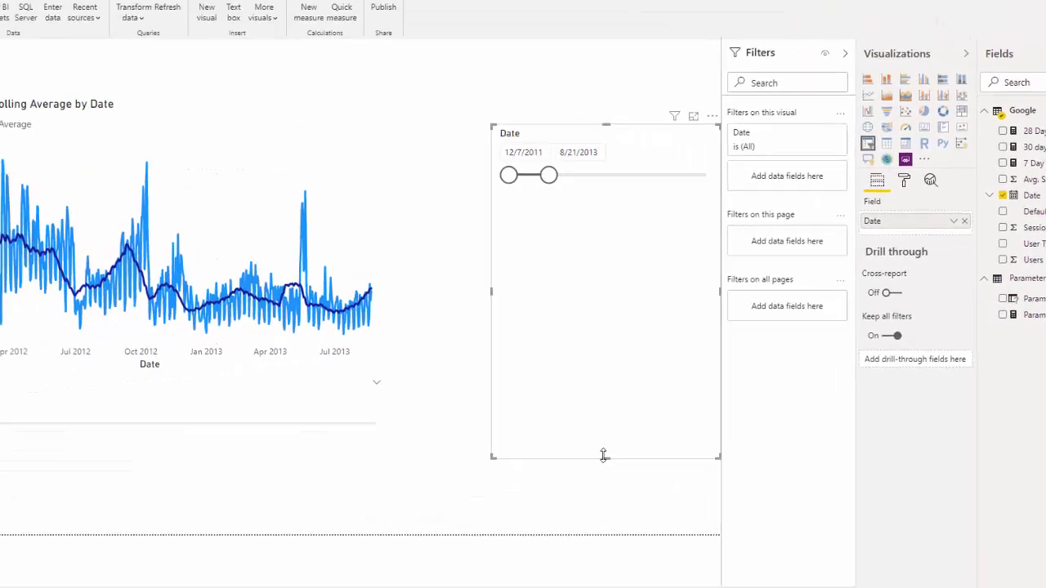
pyautogui.moveTo(604, 455); pyautogui.dragTo(599, 325)
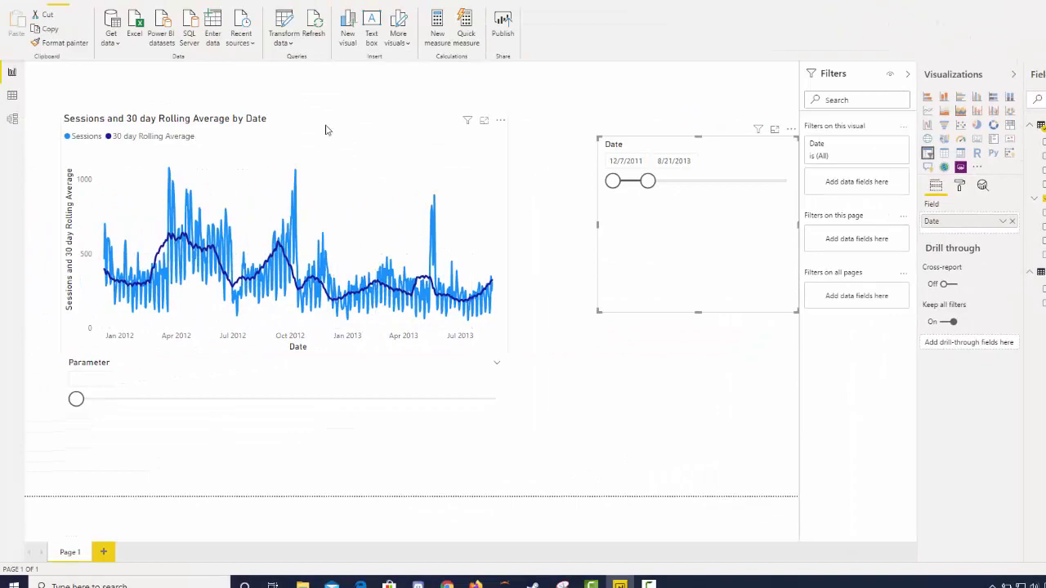
pyautogui.click(327, 130)
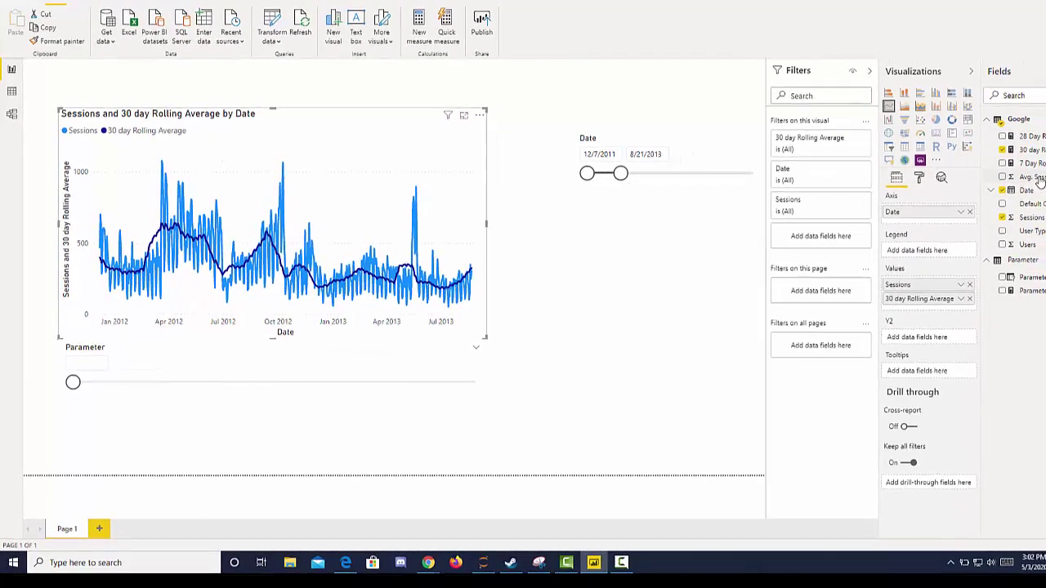
pyautogui.click(1003, 145)
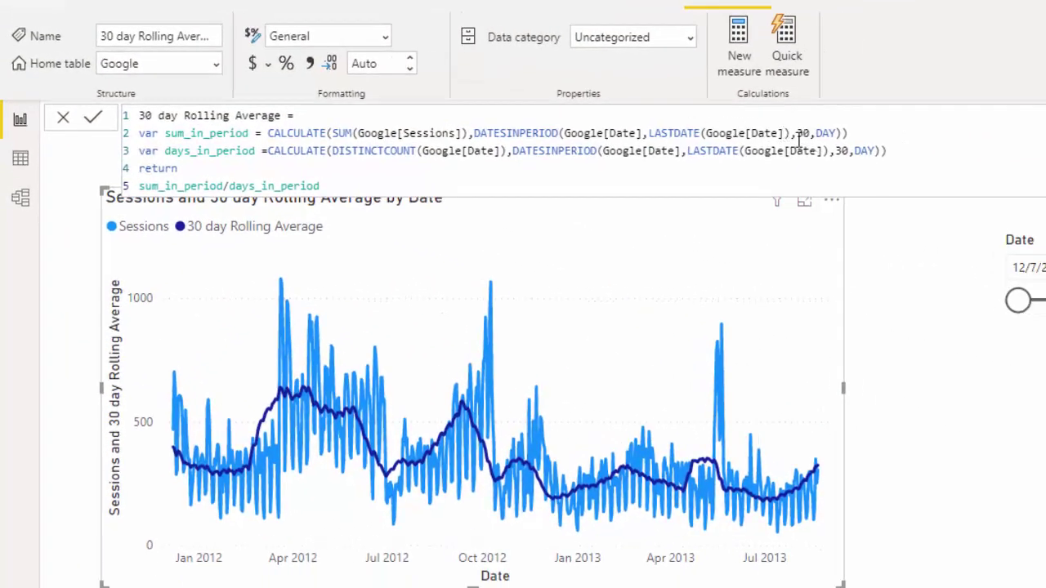
# Replace both 30-day window lengths with Parameter[Parameter Value] and commit the formula
pyautogui.moveTo(798, 137); pyautogui.dragTo(812, 141)
pyautogui.write('para')
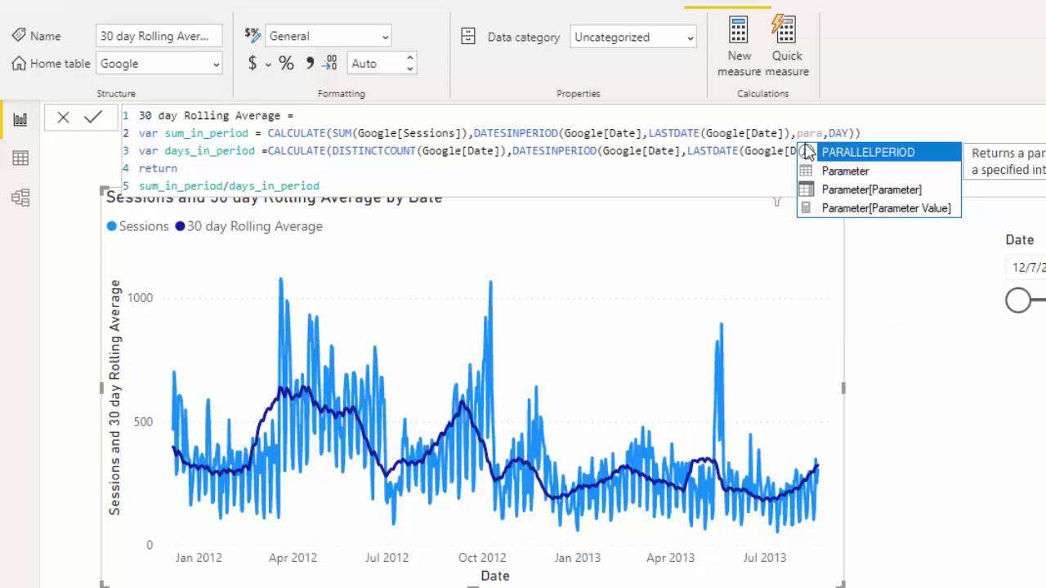
pyautogui.click(898, 208)
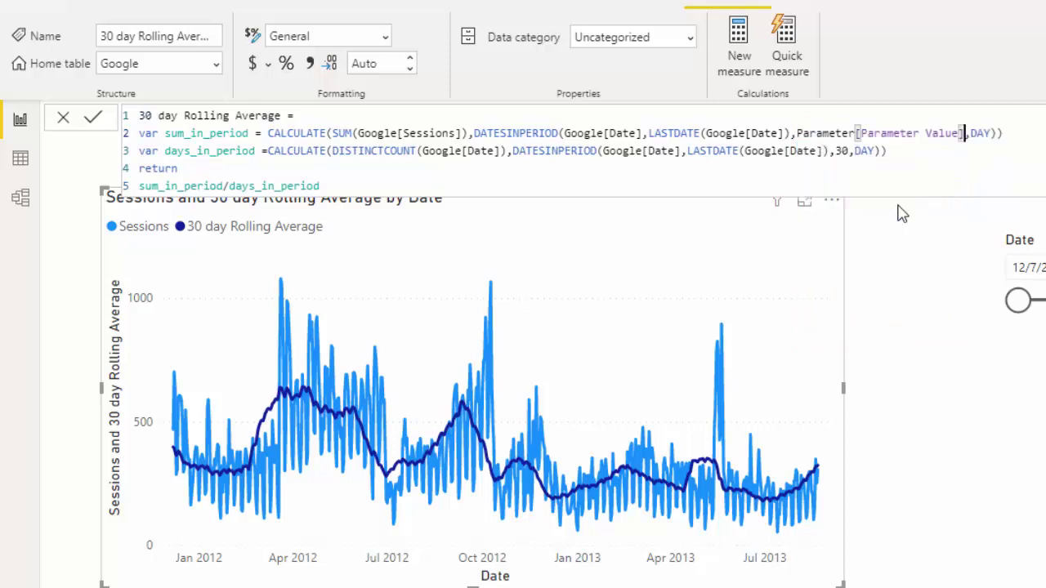
pyautogui.click(835, 151)
pyautogui.press('Delete')
pyautogui.press('Delete')
pyautogui.press('Delete')
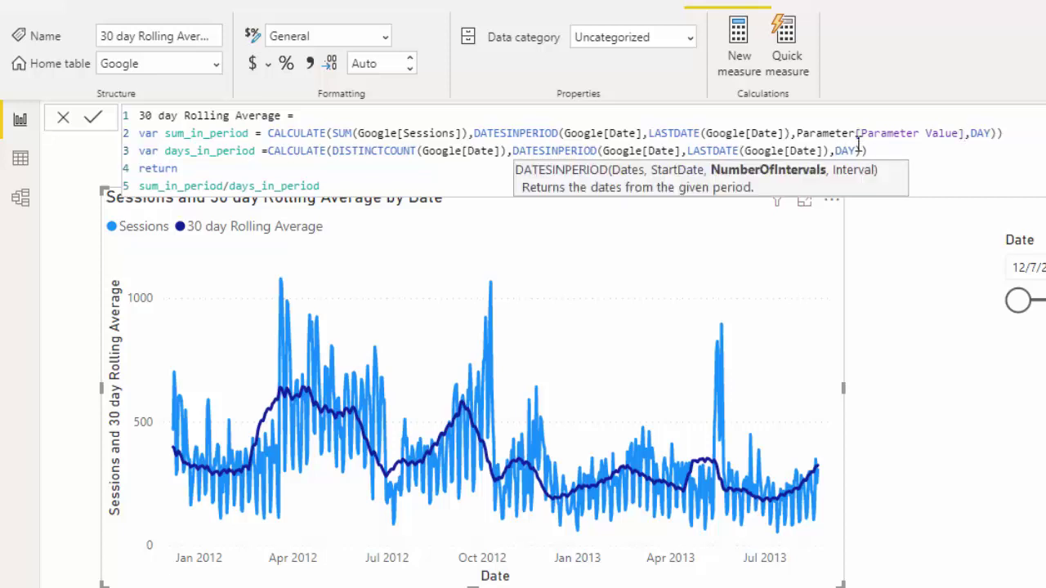
pyautogui.write('pa')
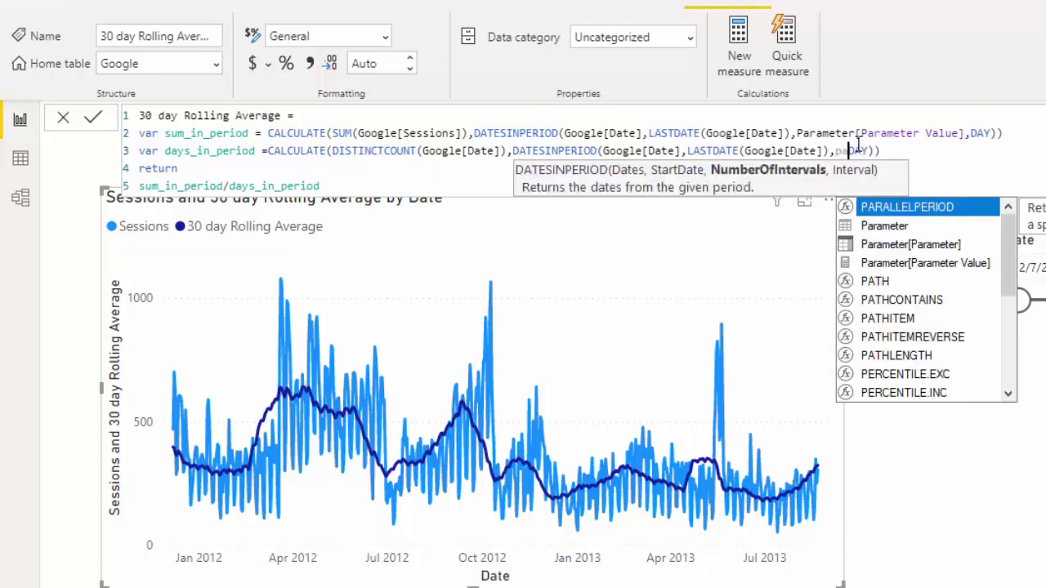
pyautogui.write('ra')
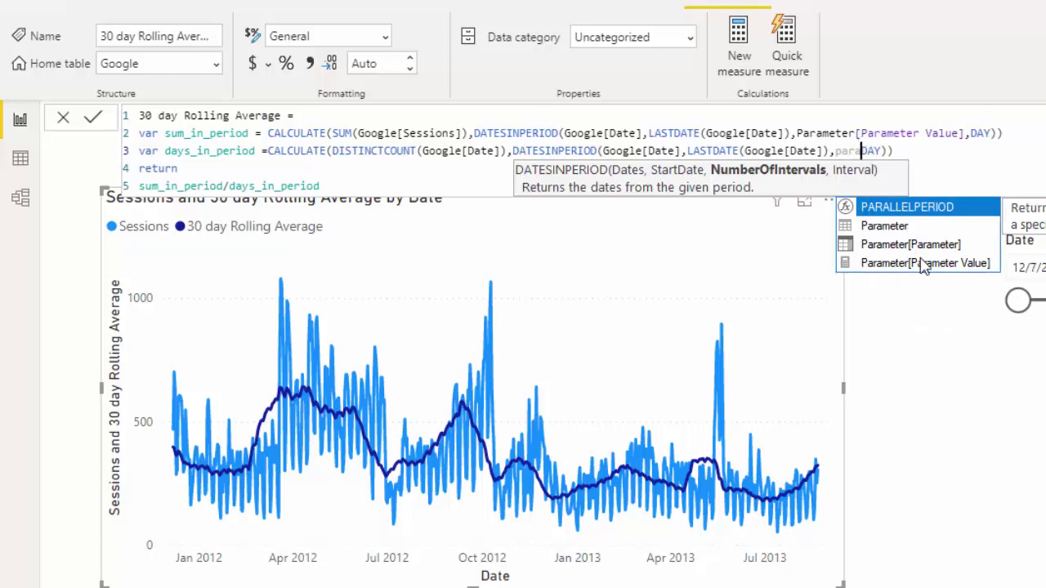
pyautogui.click(924, 263)
pyautogui.write(',')
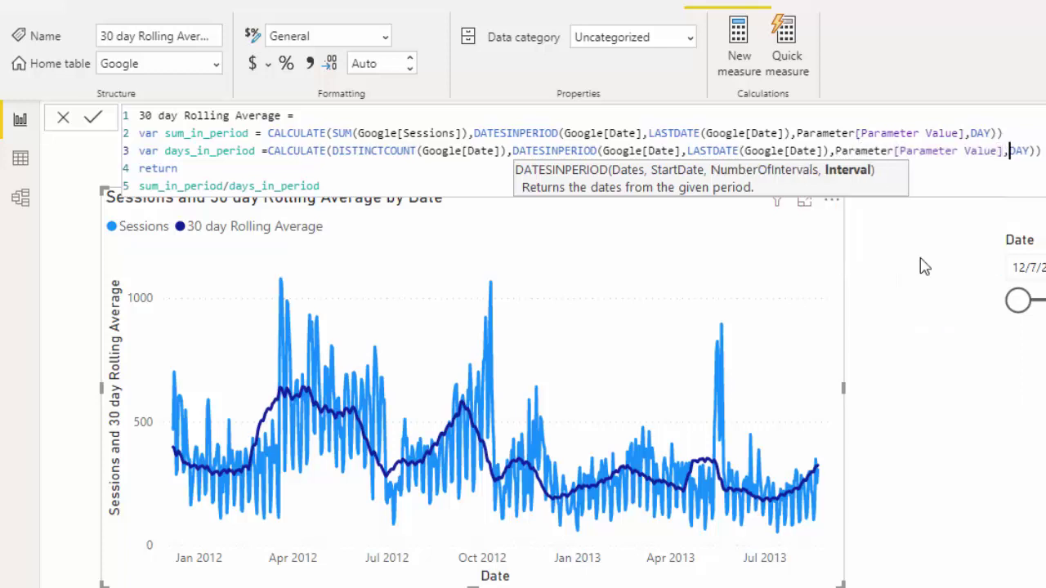
pyautogui.click(94, 125)
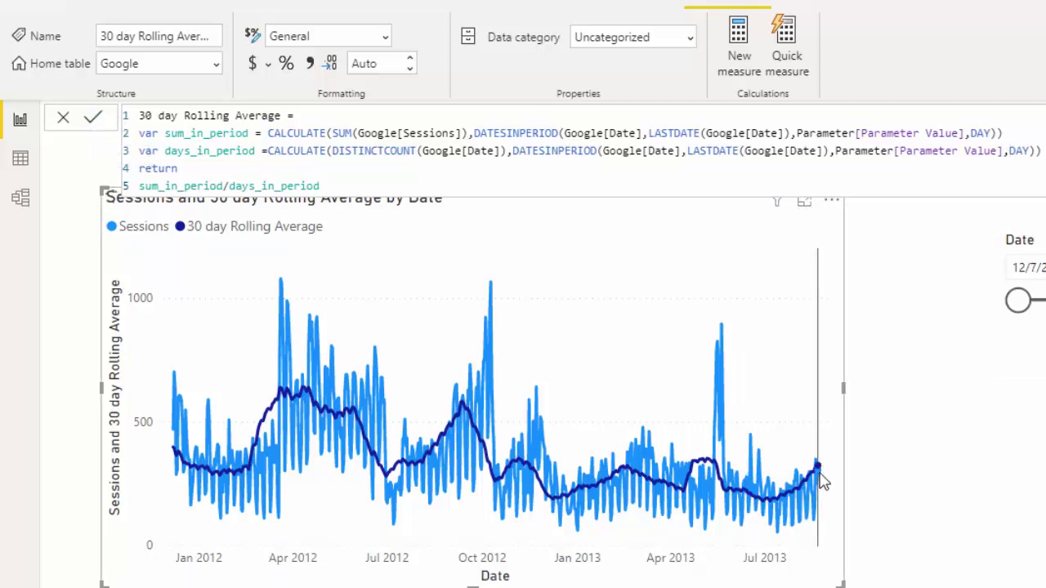
# Move the Parameter slicer to the right under the Date slicer, aligned and narrowed
pyautogui.moveTo(822, 480)
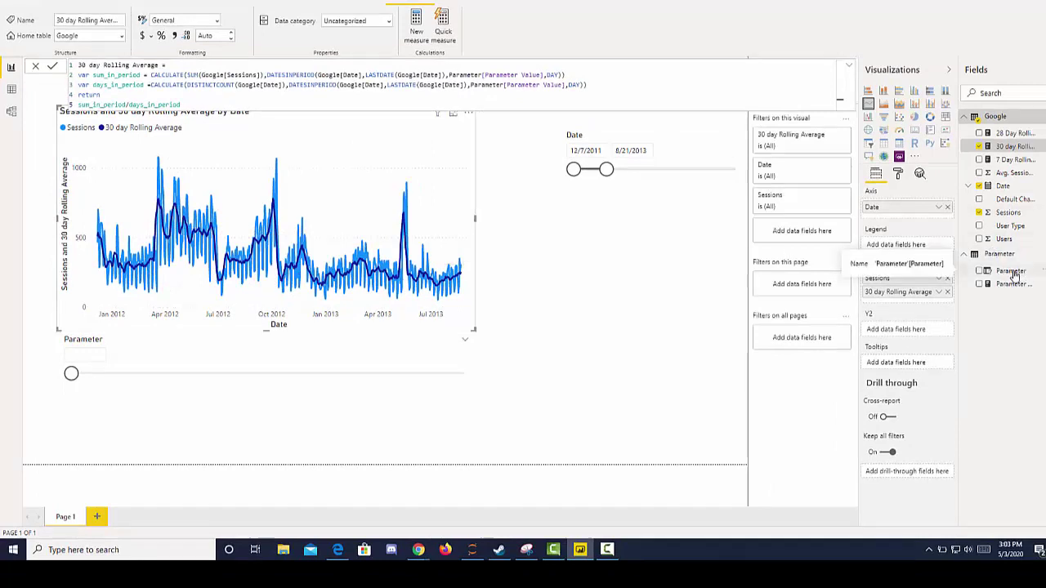
pyautogui.moveTo(1014, 276); pyautogui.dragTo(641, 319)
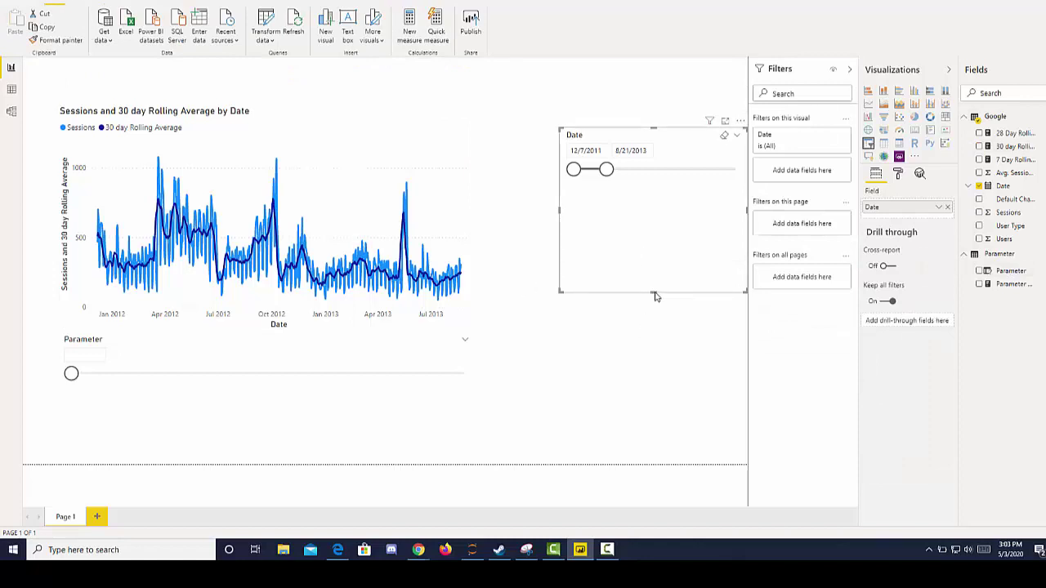
pyautogui.moveTo(232, 350); pyautogui.dragTo(497, 343)
pyautogui.moveTo(378, 402); pyautogui.dragTo(628, 225)
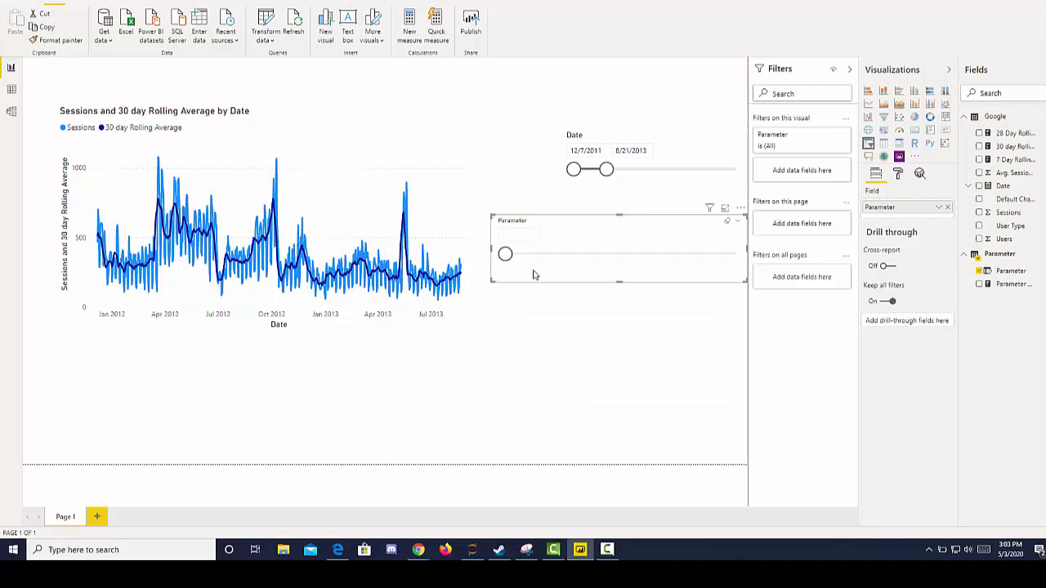
pyautogui.moveTo(494, 280); pyautogui.dragTo(585, 262)
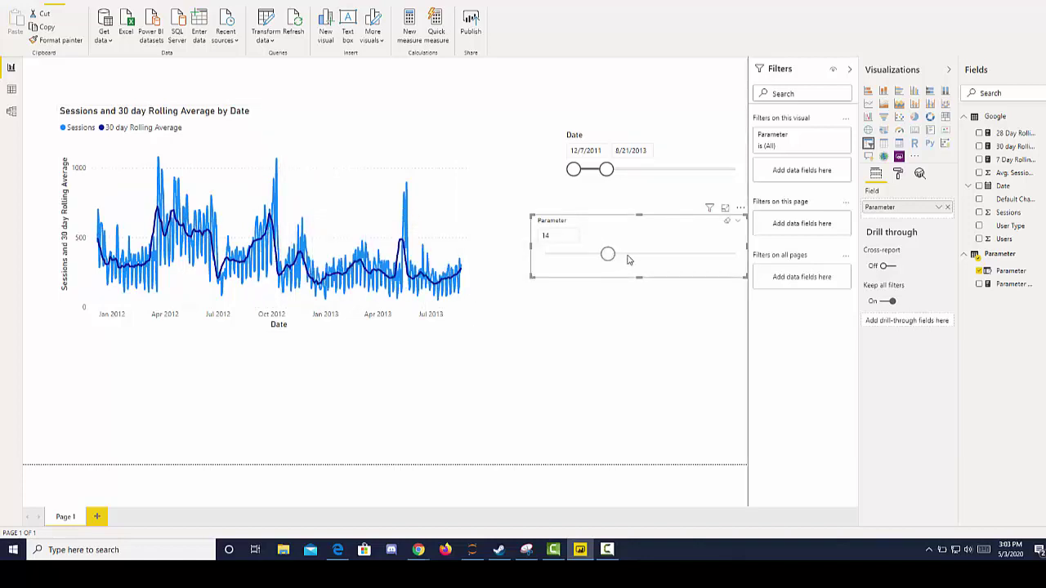
# Raise the Parameter slider's averaging window from 14 to 21, then 28 days
pyautogui.moveTo(628, 259); pyautogui.dragTo(651, 261)
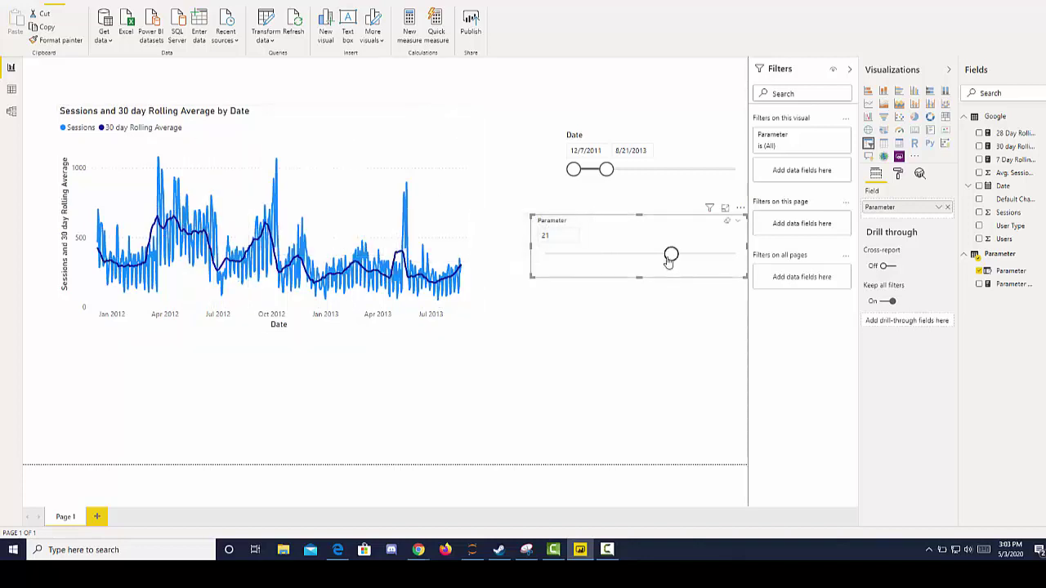
pyautogui.moveTo(675, 257); pyautogui.dragTo(732, 255)
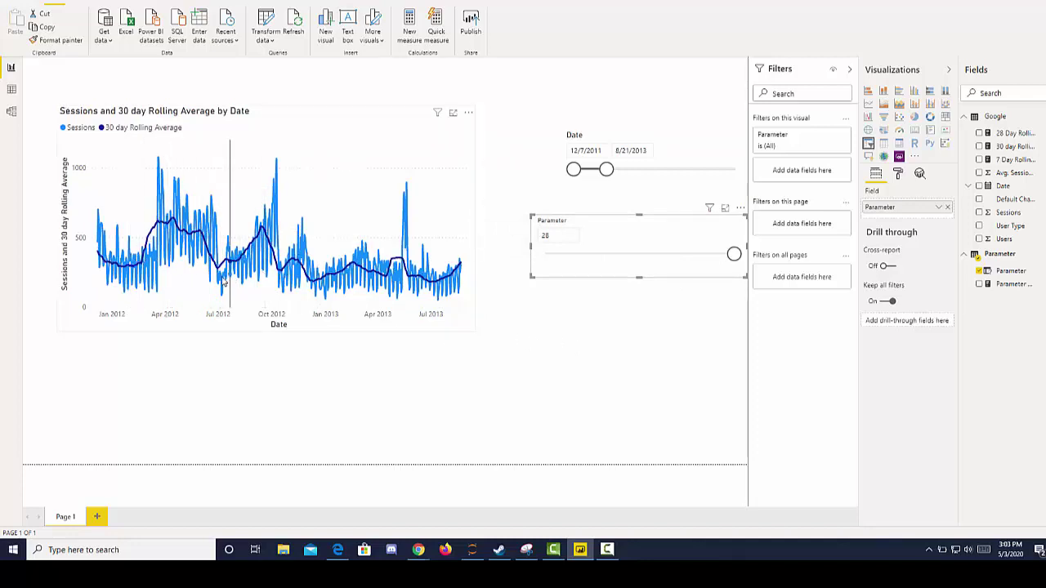
pyautogui.moveTo(222, 270)
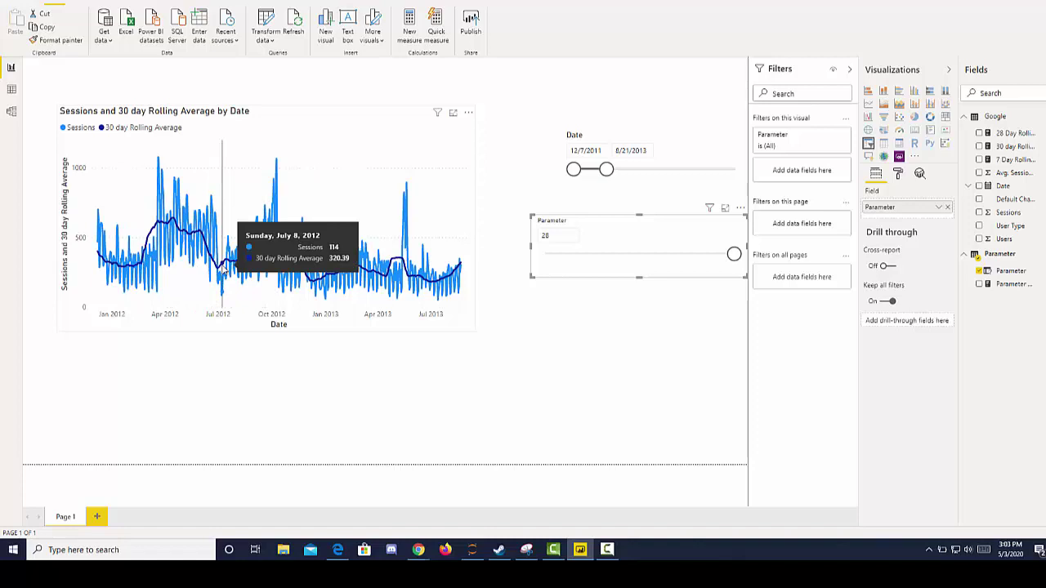